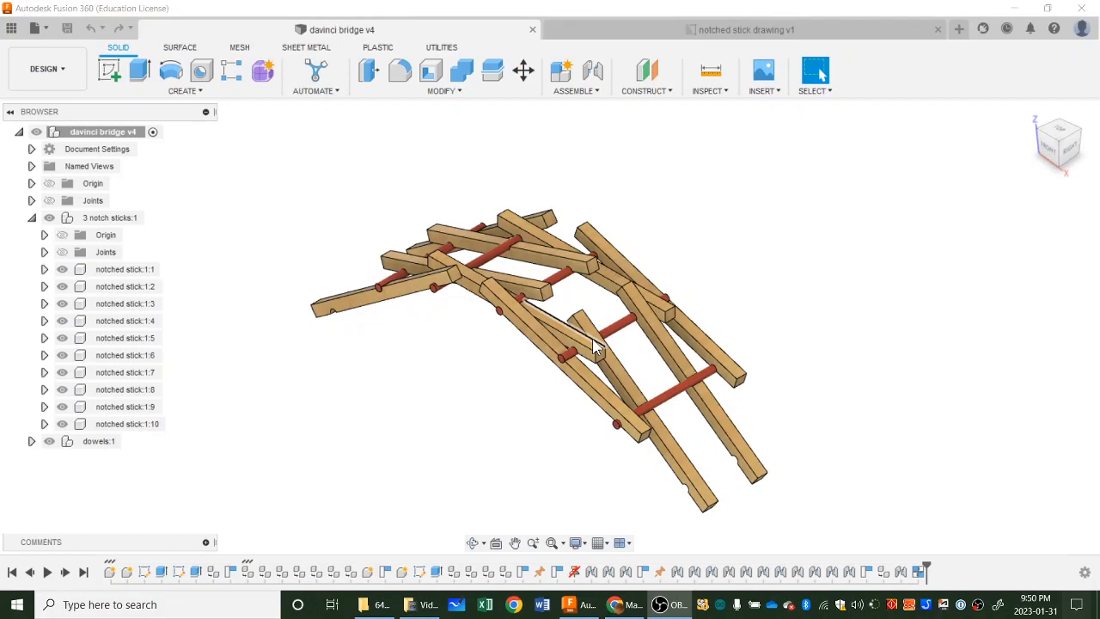
# Examine the finished da Vinci bridge assembly from several angles, including how the dowels sit in the notched sticks.
pyautogui.scroll(2, 531, 310)
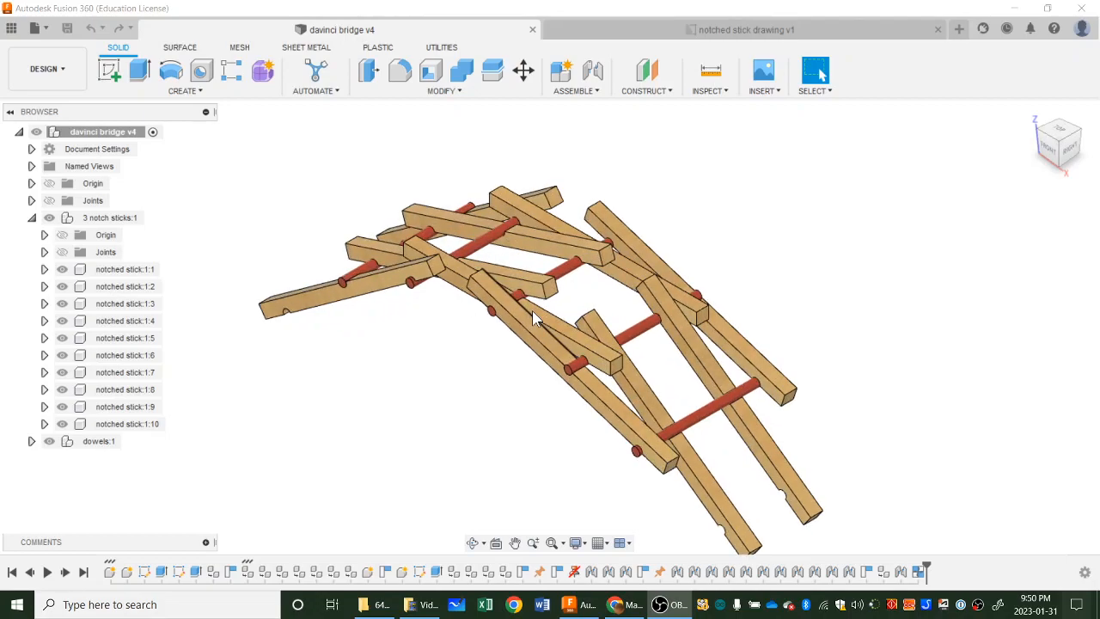
pyautogui.scroll(2, 531, 310)
pyautogui.keyDown('shift'); pyautogui.moveTo(483, 353); pyautogui.dragTo(608, 288, button='middle'); pyautogui.keyUp('shift')
pyautogui.scroll(3, 510, 306)
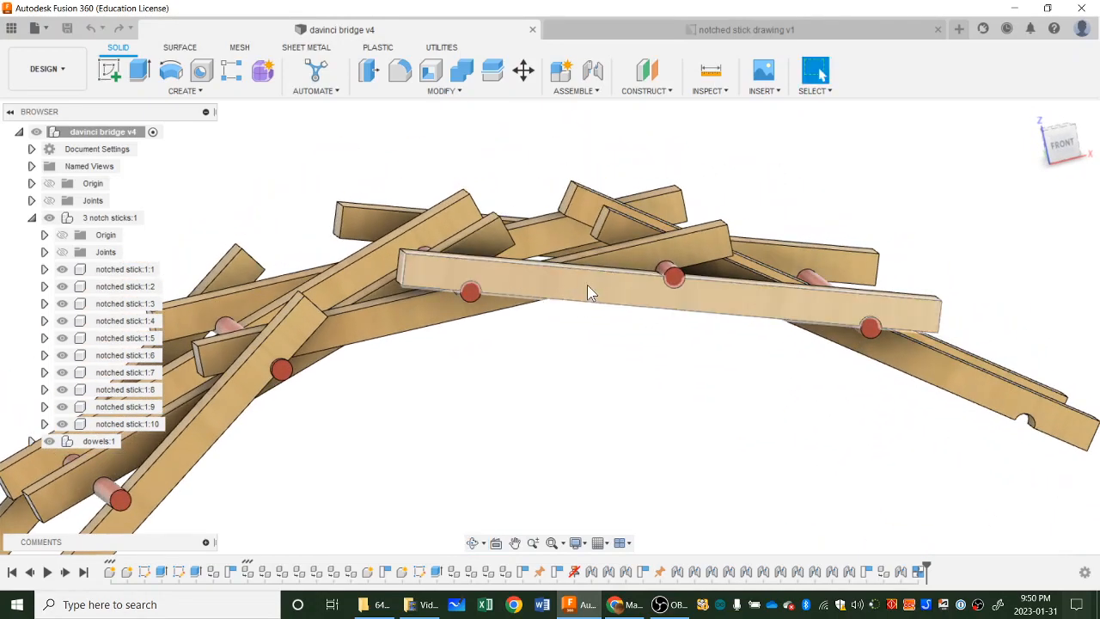
pyautogui.keyDown('shift'); pyautogui.moveTo(629, 308); pyautogui.dragTo(670, 387, button='middle'); pyautogui.keyUp('shift')
pyautogui.scroll(-2, 669, 386)
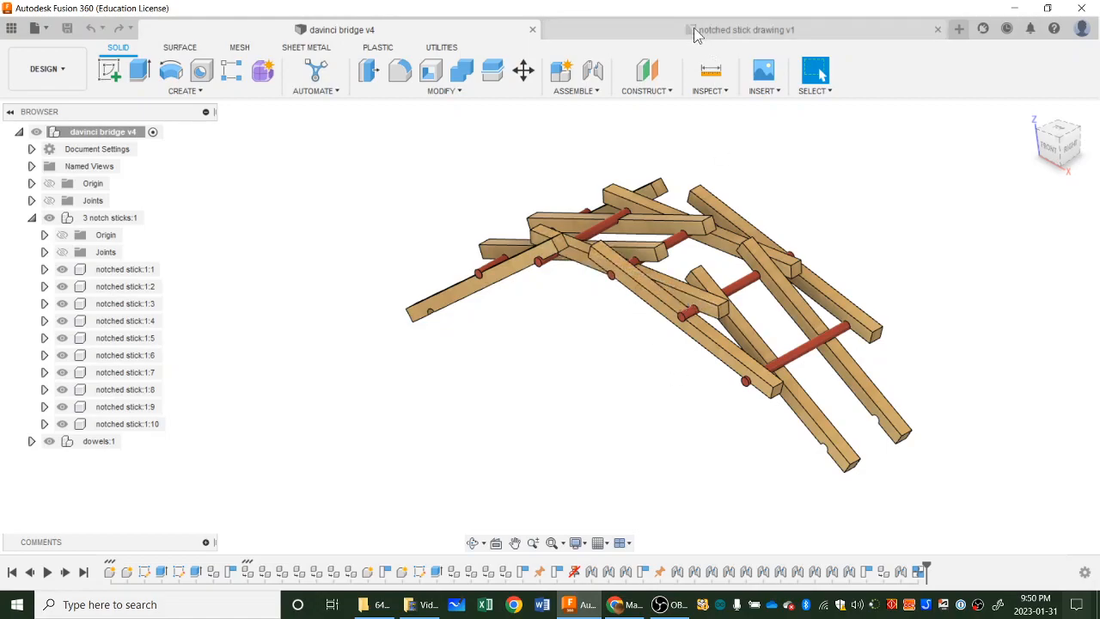
# Open the notched stick drawing and shift its shaded isometric view slightly closer to the dimensioned views.
pyautogui.click(661, 30)
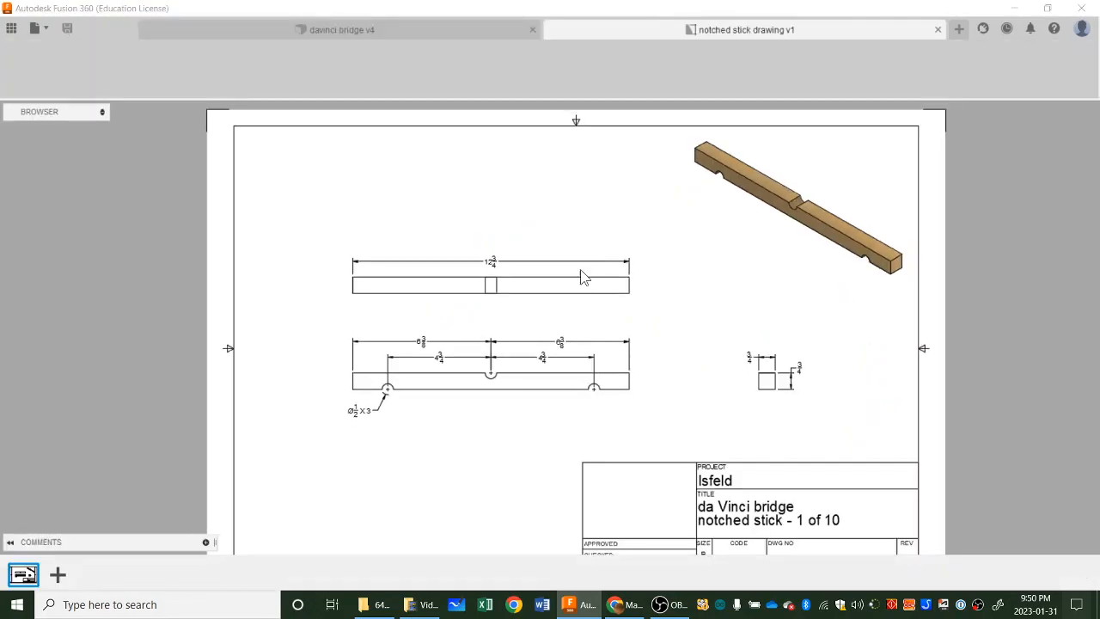
pyautogui.click(827, 253)
pyautogui.moveTo(842, 238); pyautogui.dragTo(804, 230)
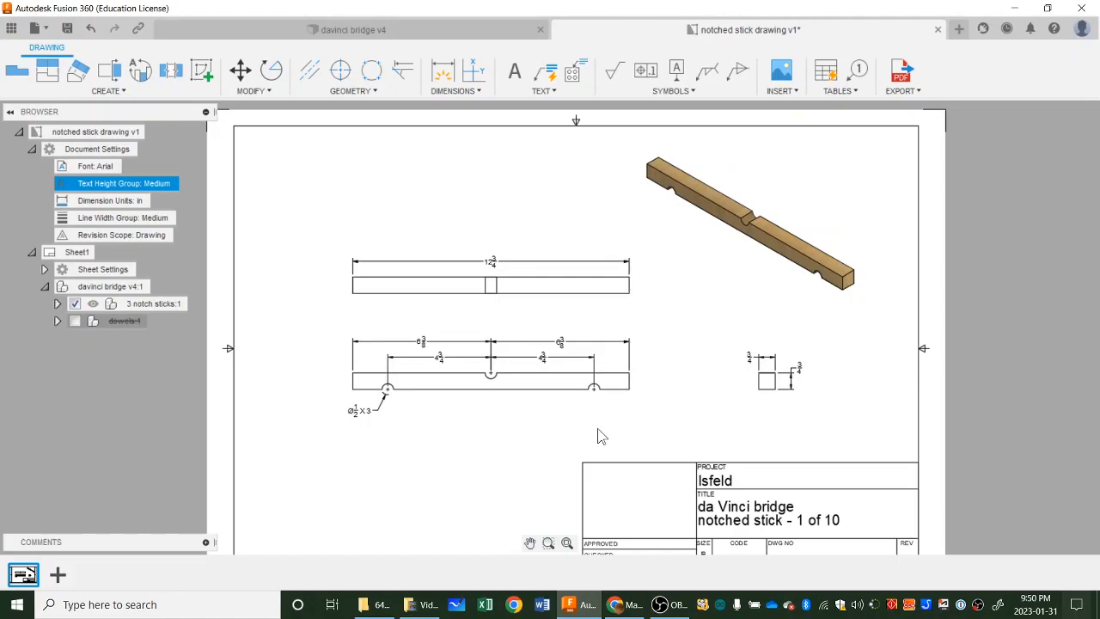
pyautogui.scroll(3, 506, 426)
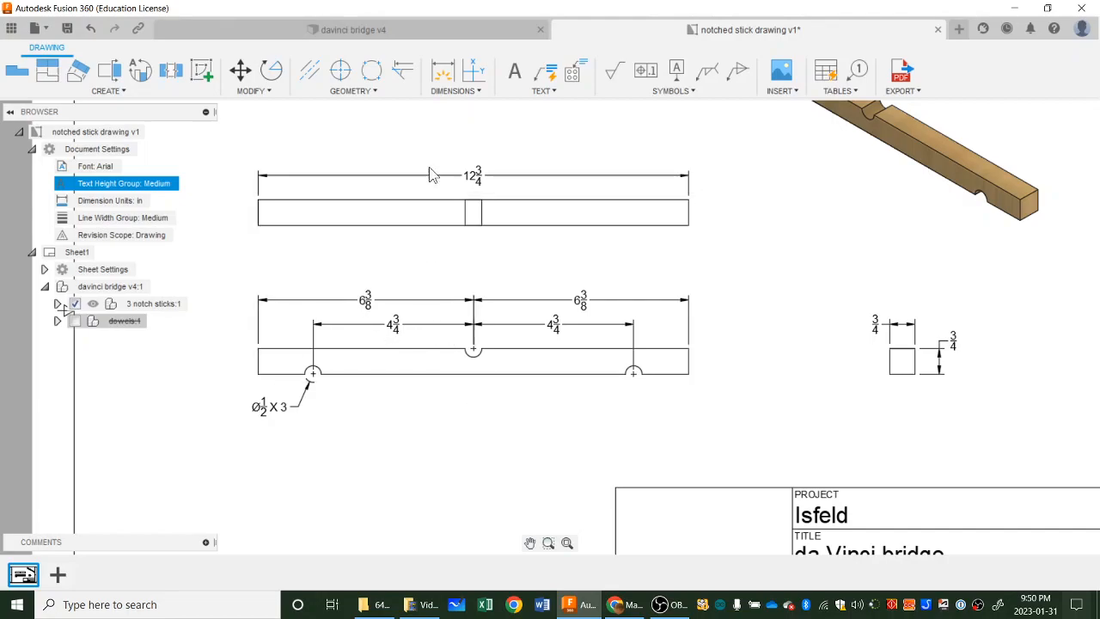
# Create a new design and save it as "davinci bridge" in the Engineering 11_12 project folder.
pyautogui.click(49, 33)
pyautogui.click(47, 43)
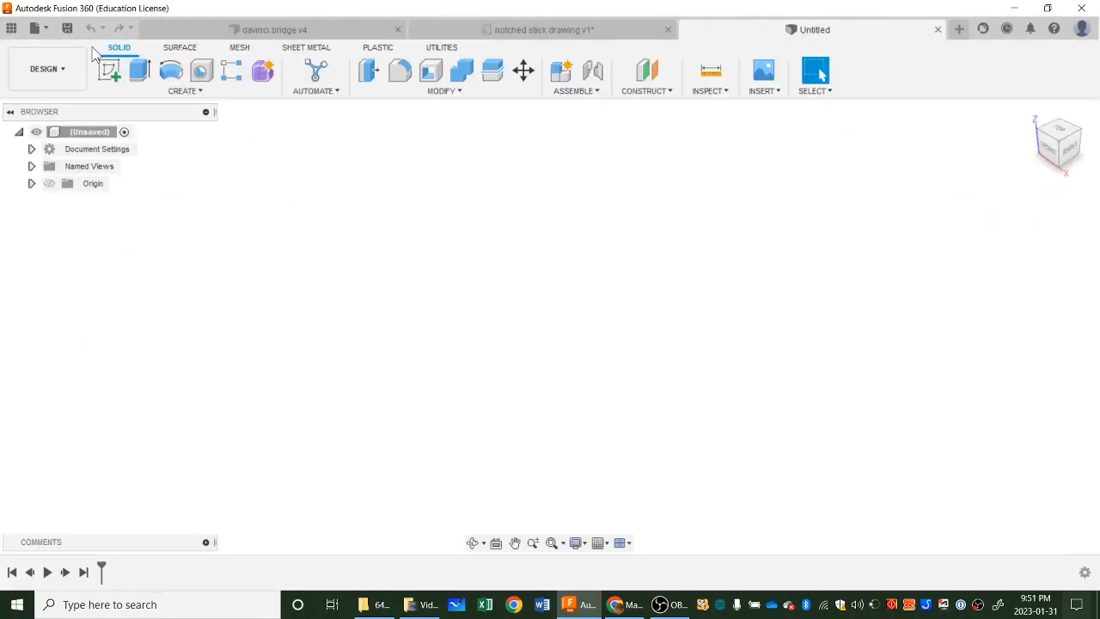
pyautogui.click(68, 29)
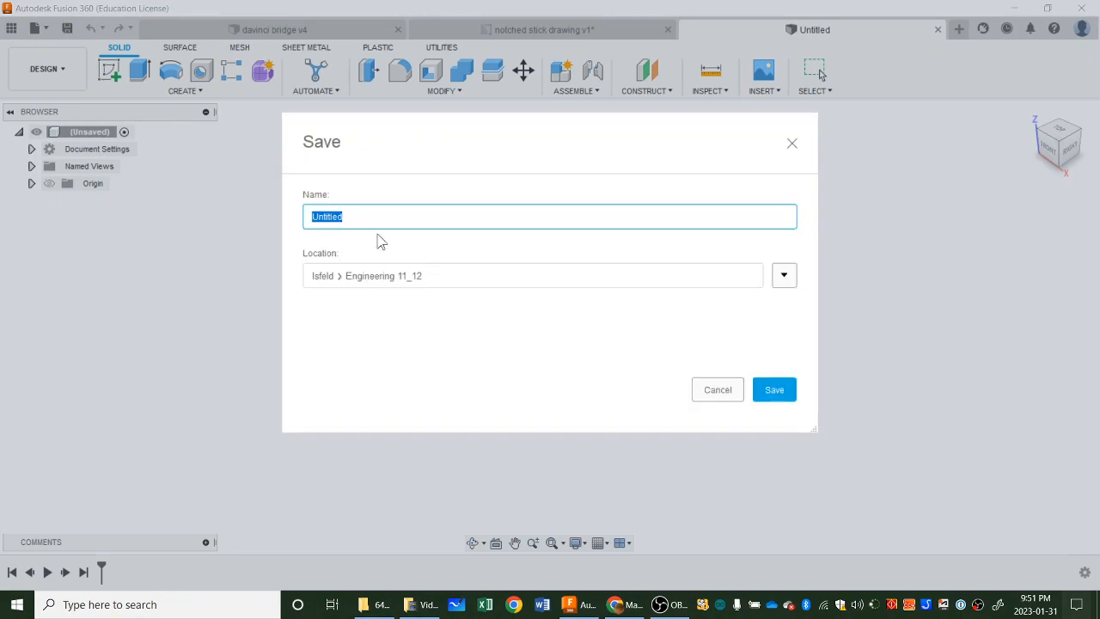
pyautogui.write('davinci bridge')
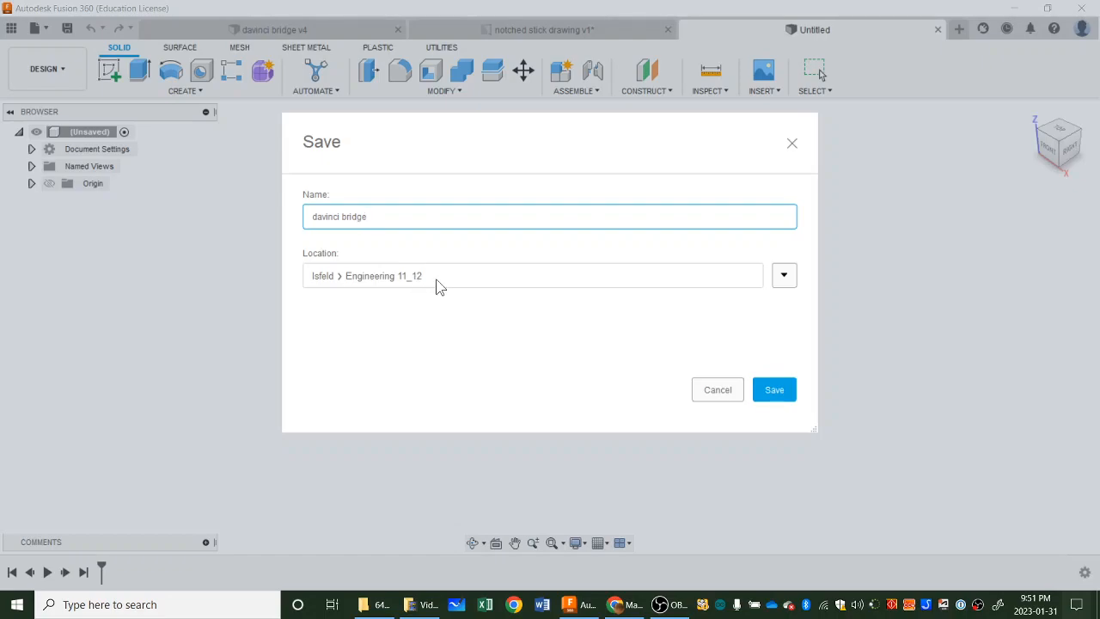
pyautogui.click(784, 393)
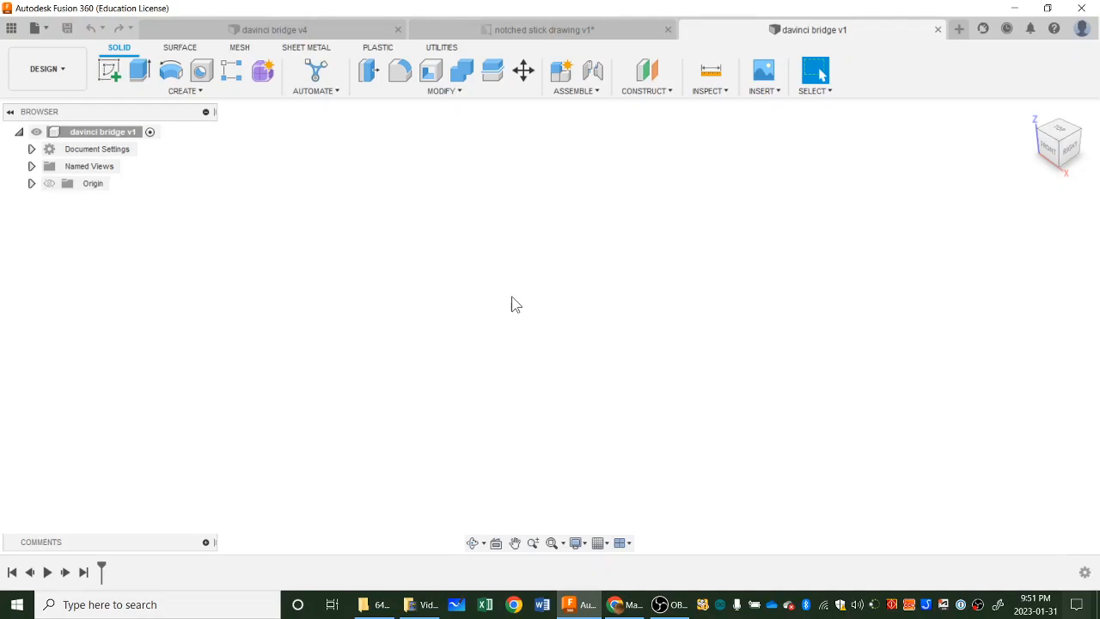
# Create an internal standard component named "Notched Sticks" under the top-level davinci bridge assembly and activate it.
pyautogui.rightClick(101, 135)
pyautogui.click(119, 144)
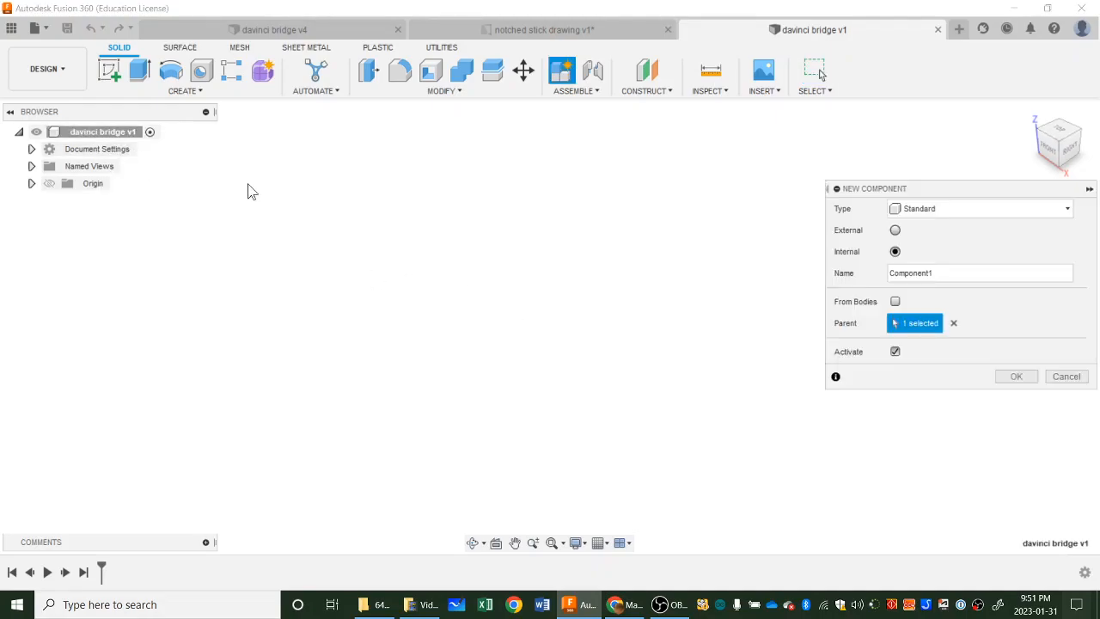
pyautogui.moveTo(968, 271); pyautogui.dragTo(901, 268)
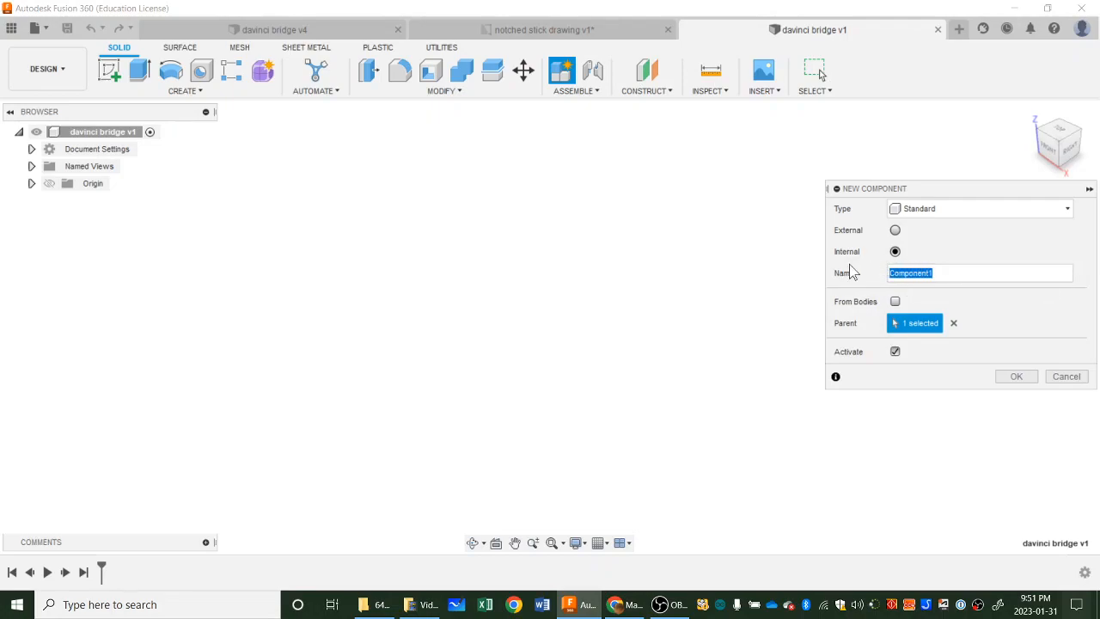
pyautogui.write('Notched Sticks')
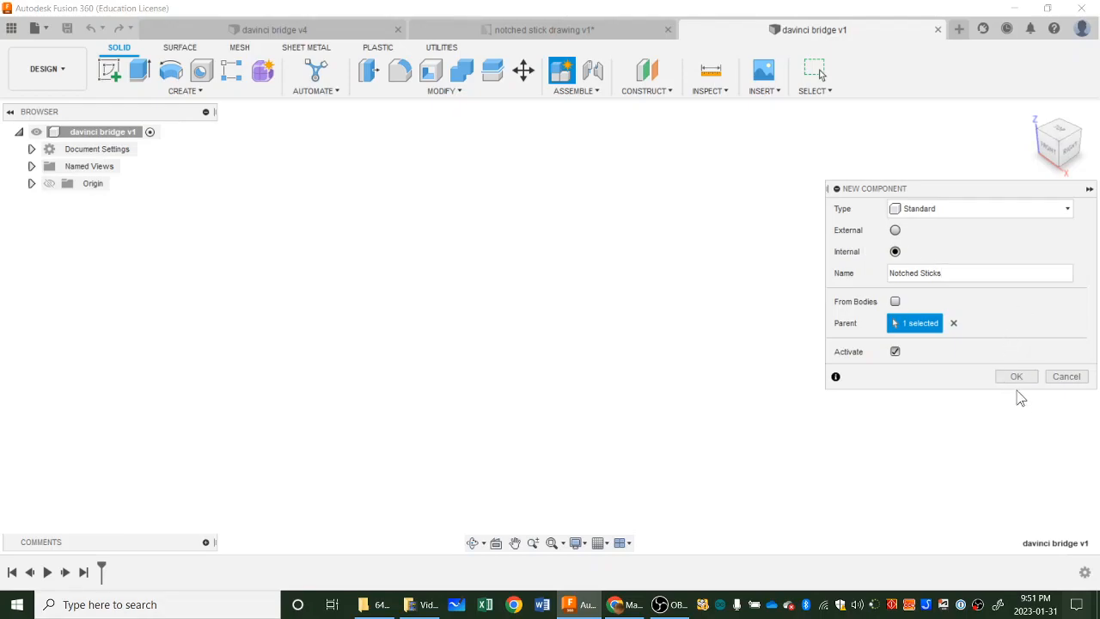
pyautogui.click(1019, 379)
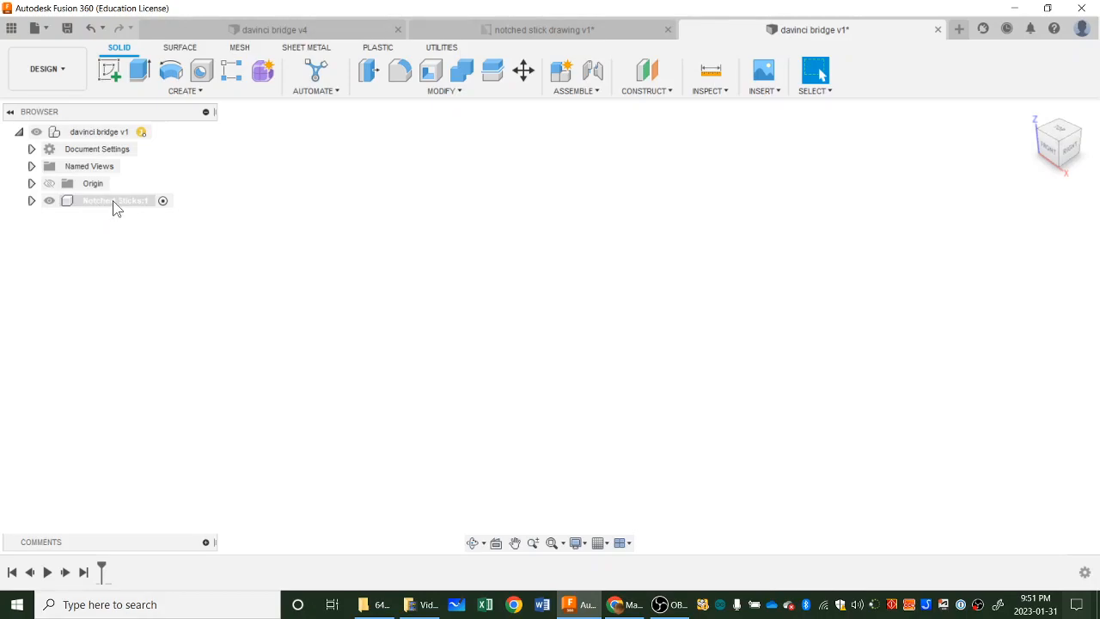
# Create an internal component named "stick" inside the Notched Sticks component and activate it.
pyautogui.rightClick(115, 204)
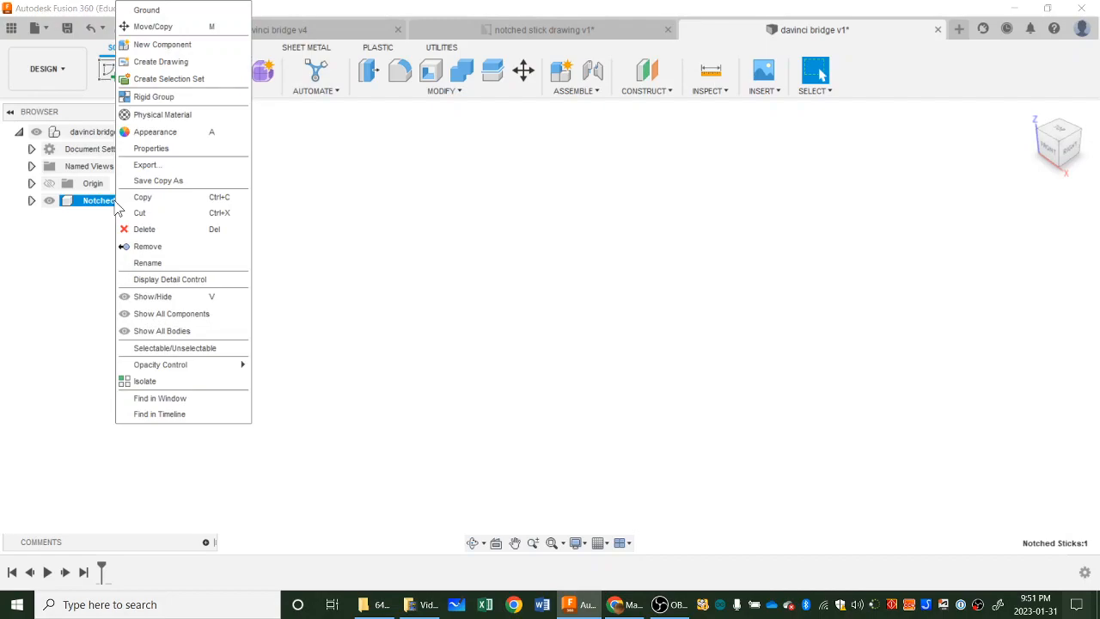
pyautogui.click(183, 51)
pyautogui.moveTo(957, 273); pyautogui.dragTo(801, 251)
pyautogui.write('stick')
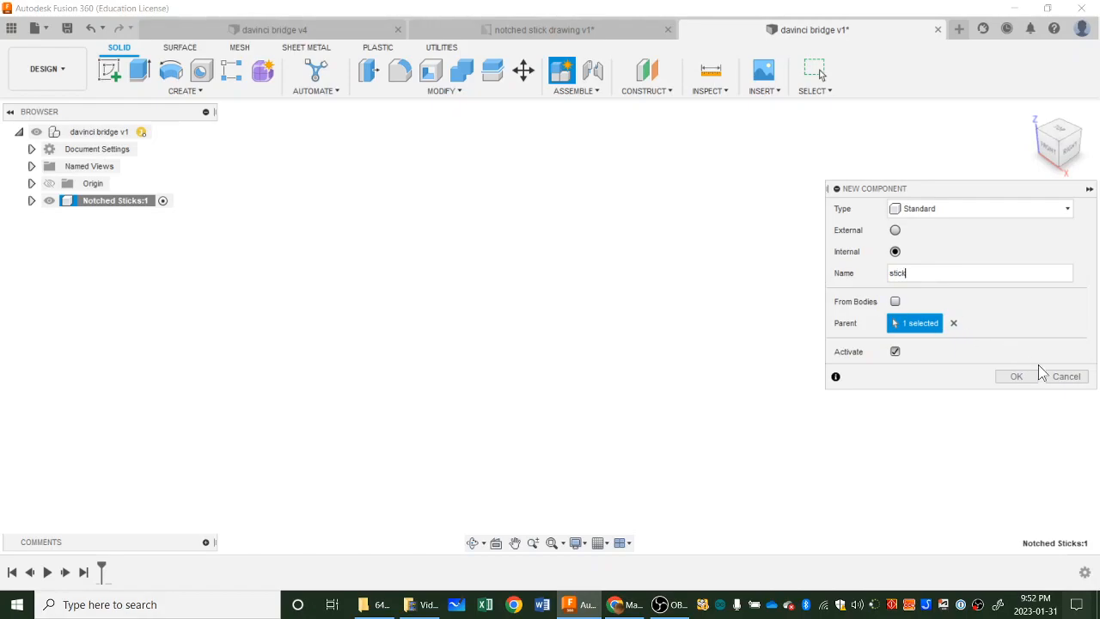
pyautogui.click(1017, 376)
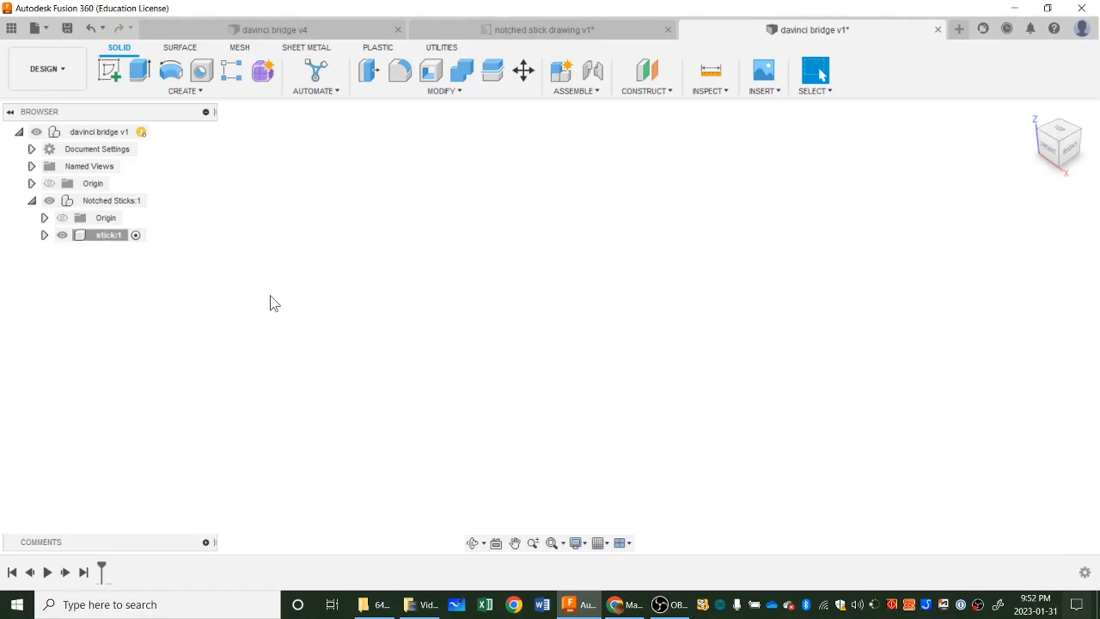
# Start a sketch on the front (XZ) origin plane inside the active stick component.
pyautogui.click(113, 235)
pyautogui.click(135, 235)
pyautogui.click(112, 71)
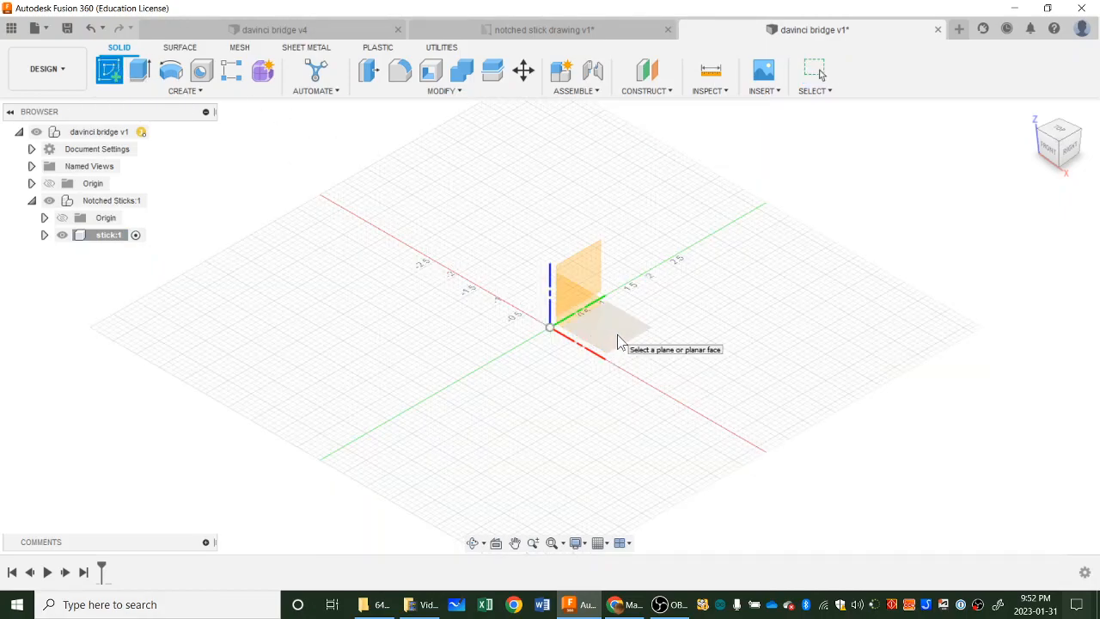
pyautogui.click(618, 332)
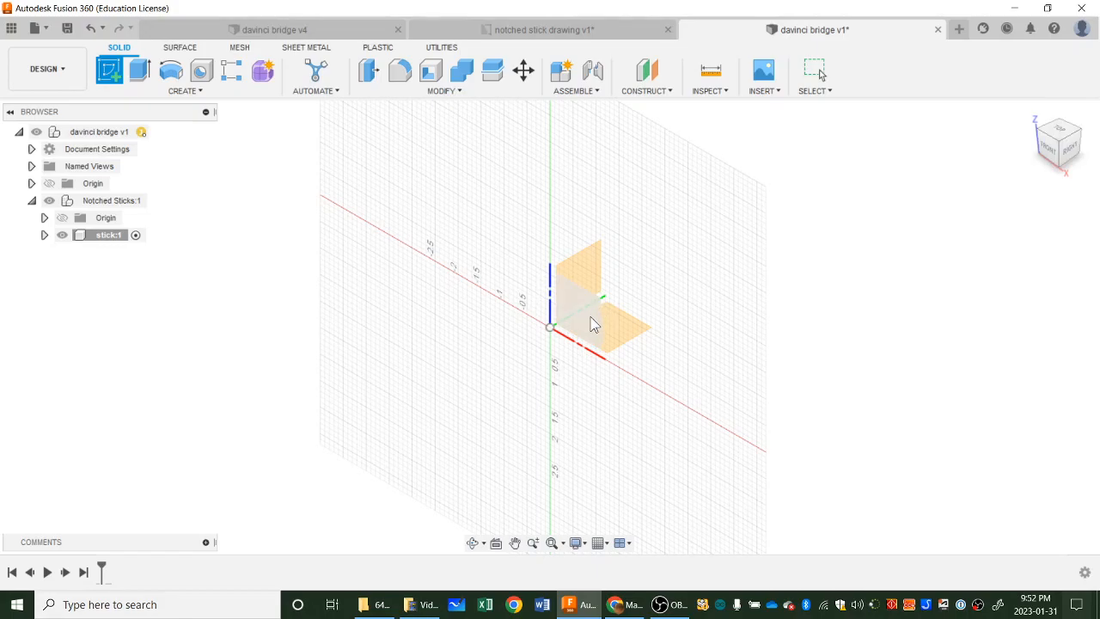
pyautogui.click(596, 315)
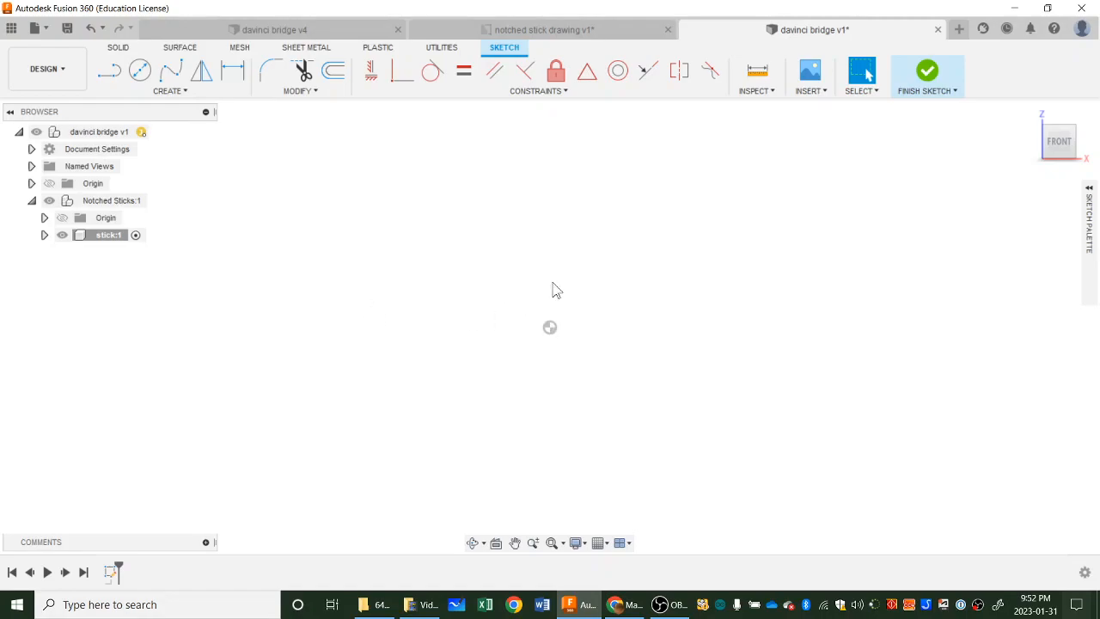
# Consult the notched stick drawing and sketch a center rectangle on the origin, 12.75 in long and 0.75 in high.
pyautogui.click(613, 31)
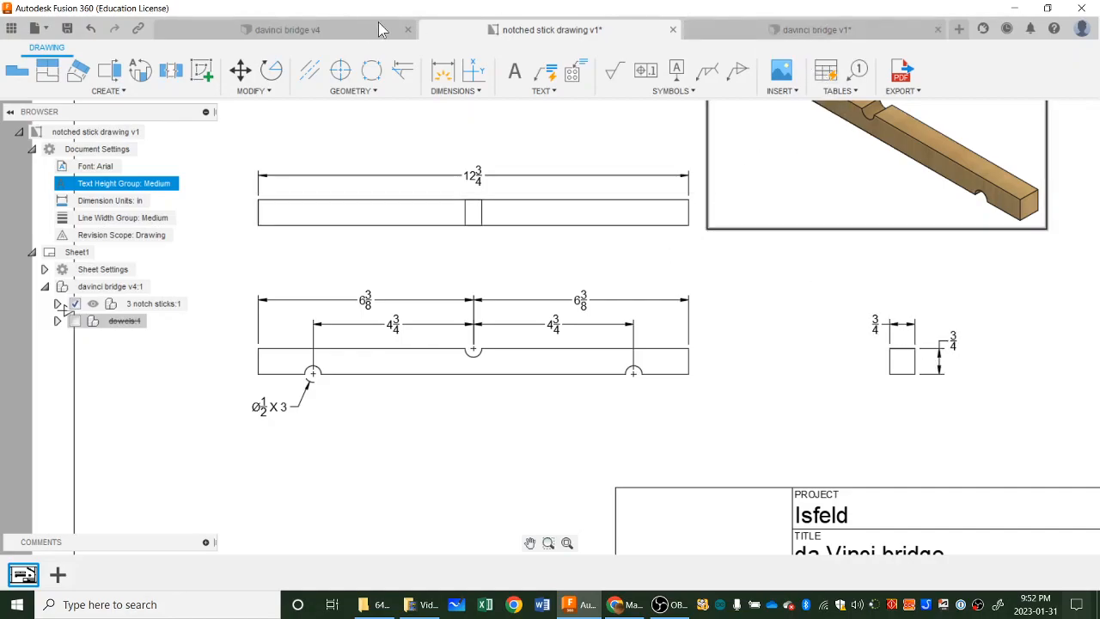
pyautogui.click(332, 30)
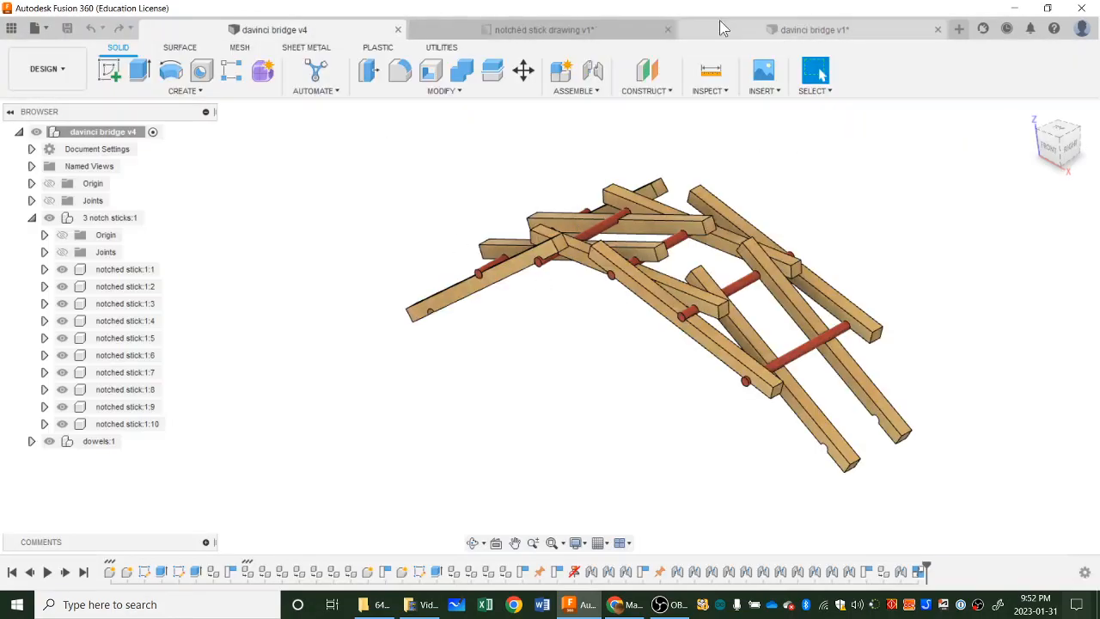
pyautogui.click(722, 30)
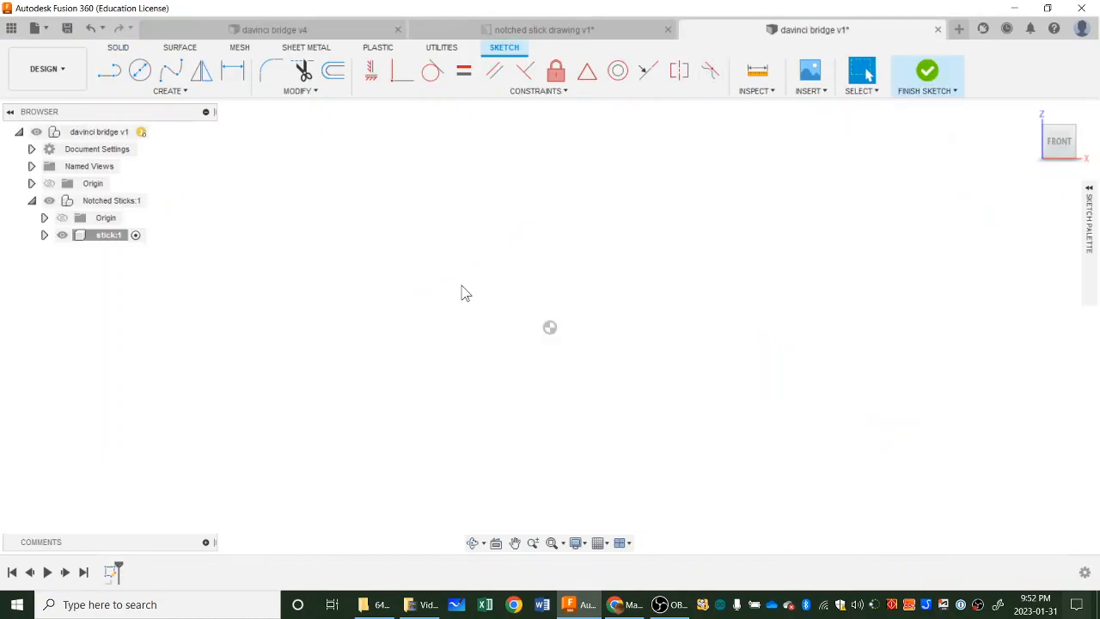
pyautogui.click(178, 93)
pyautogui.moveTo(184, 122)
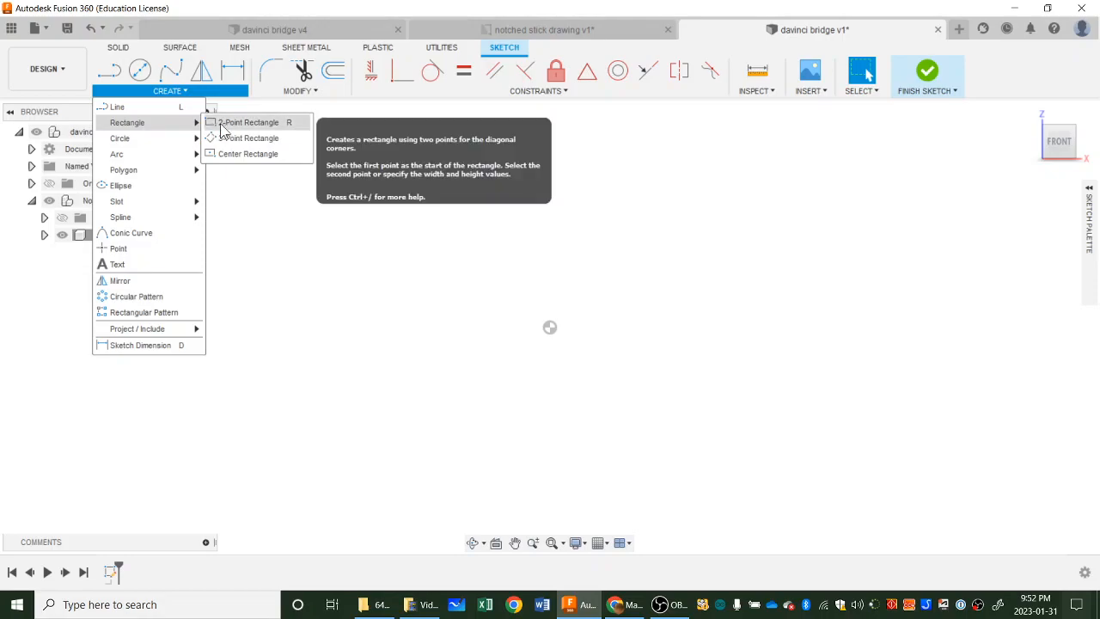
pyautogui.click(237, 154)
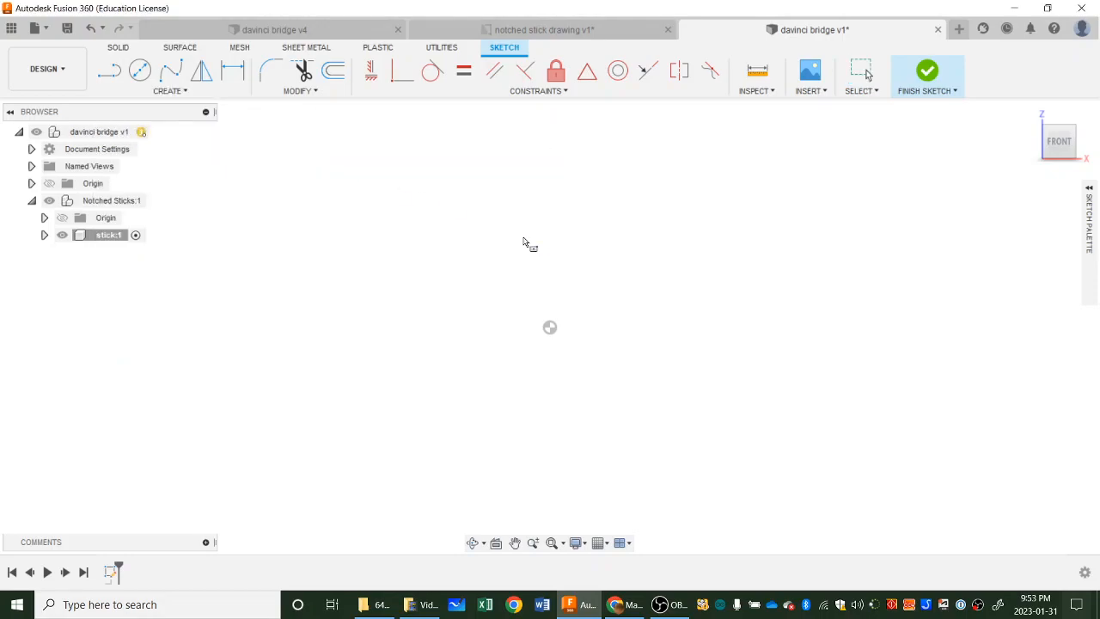
pyautogui.click(549, 327)
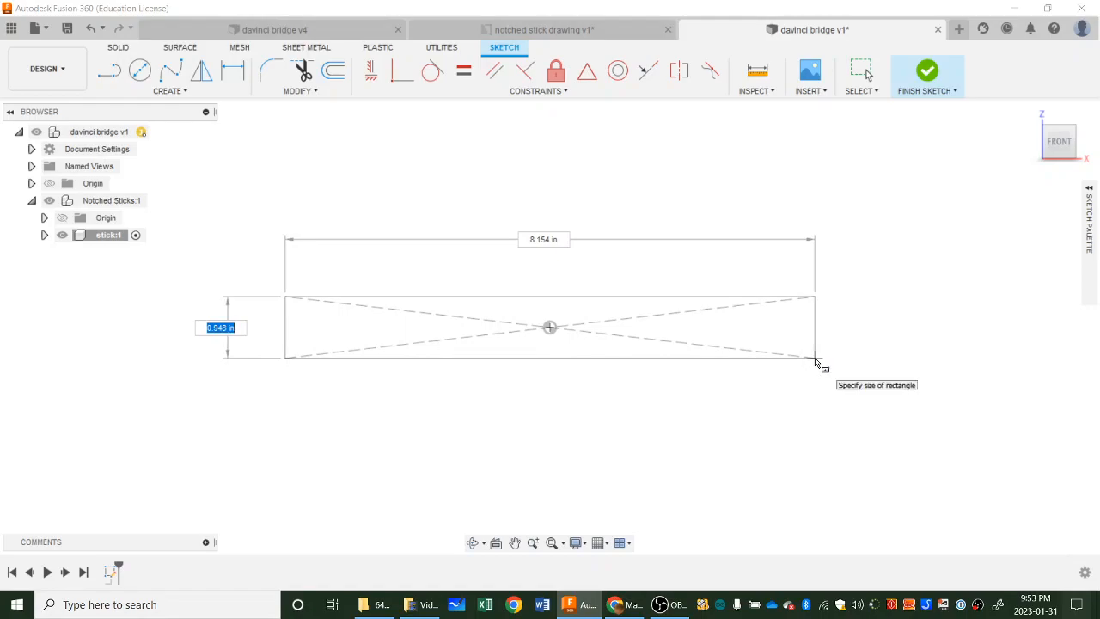
pyautogui.press('BackSpace')
pyautogui.write('.75')
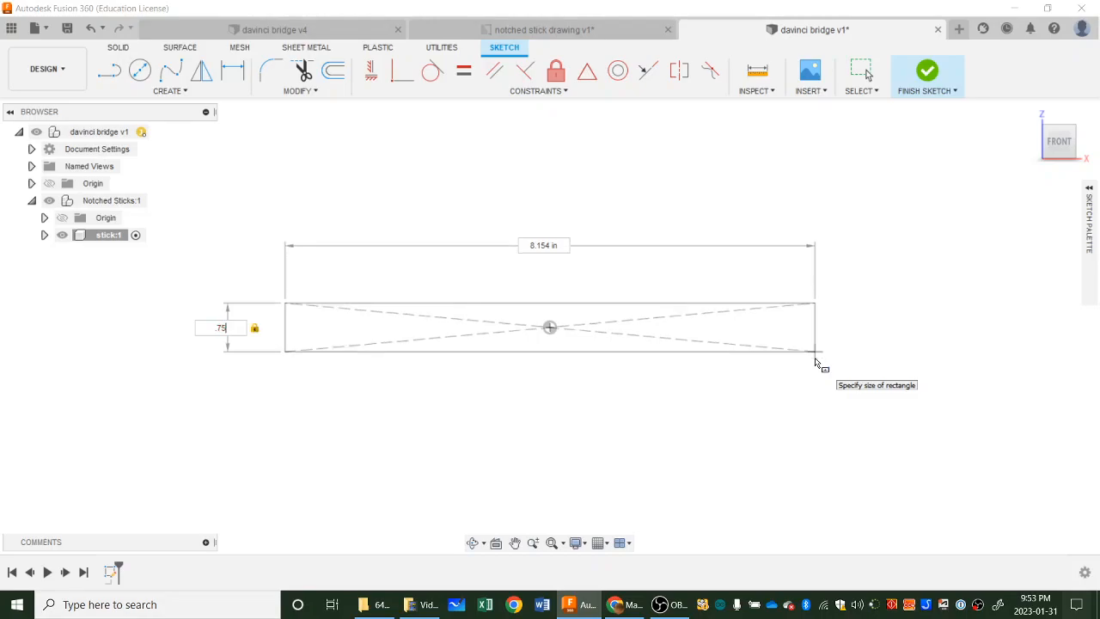
pyautogui.press('Tab')
pyautogui.write('12.75')
pyautogui.press('Tab')
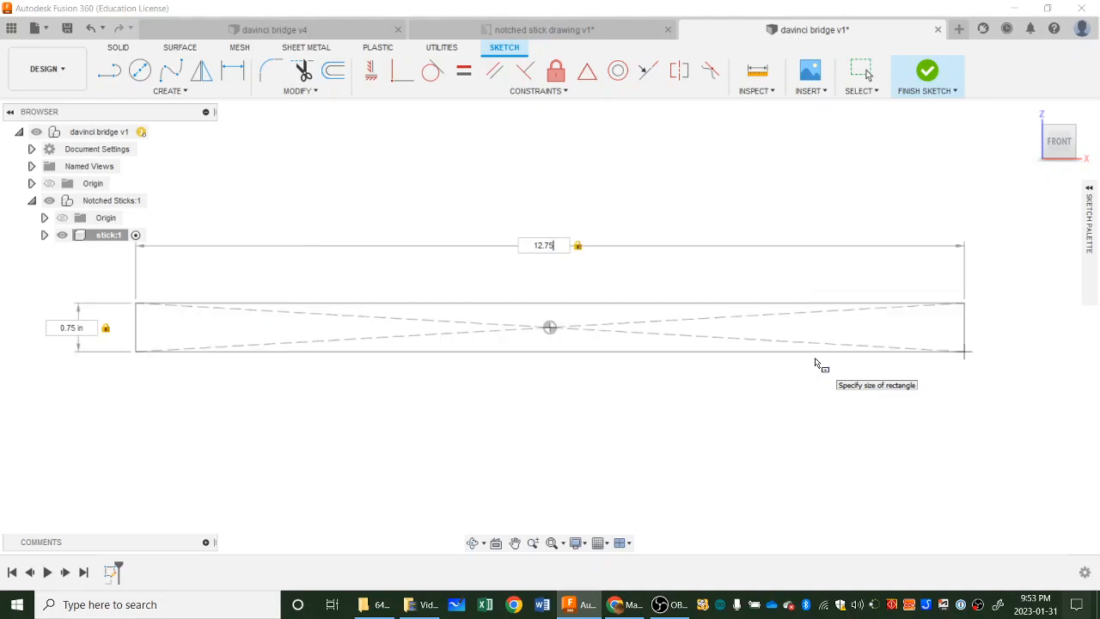
pyautogui.press('Return')
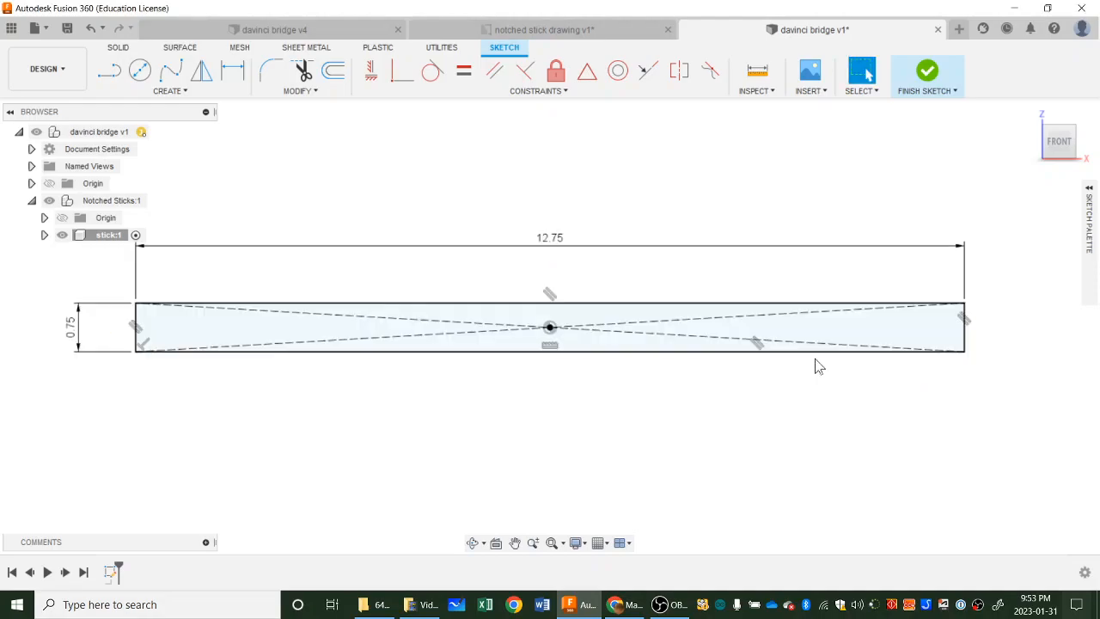
# Check the stick's depth in the notched stick drawing and extrude the rectangle profile 0.75 in backward as a new body.
pyautogui.click(589, 32)
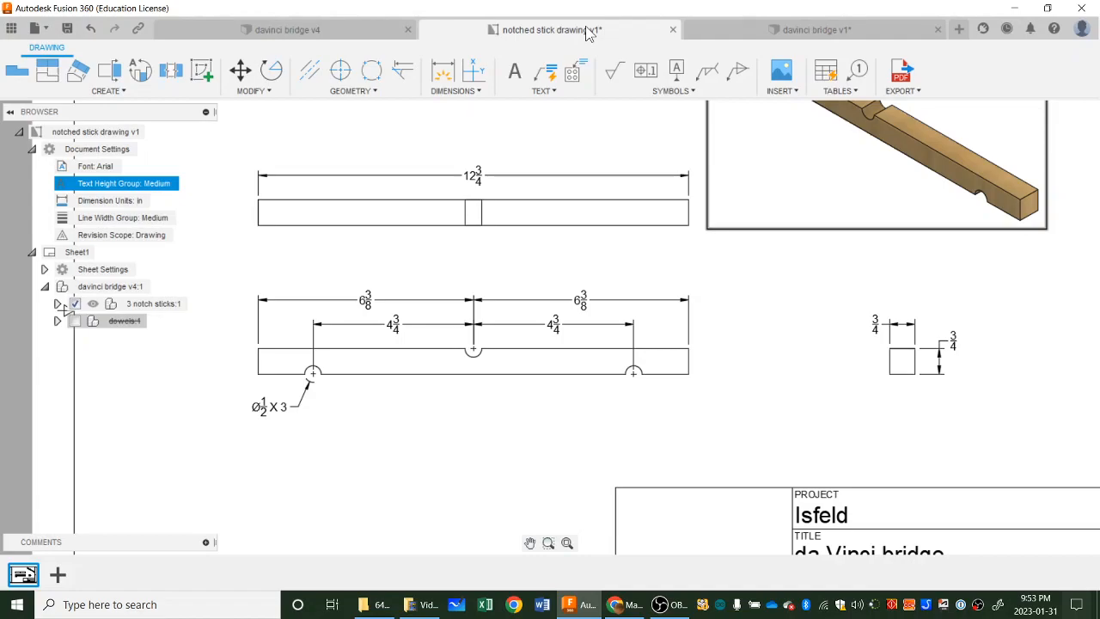
pyautogui.click(808, 32)
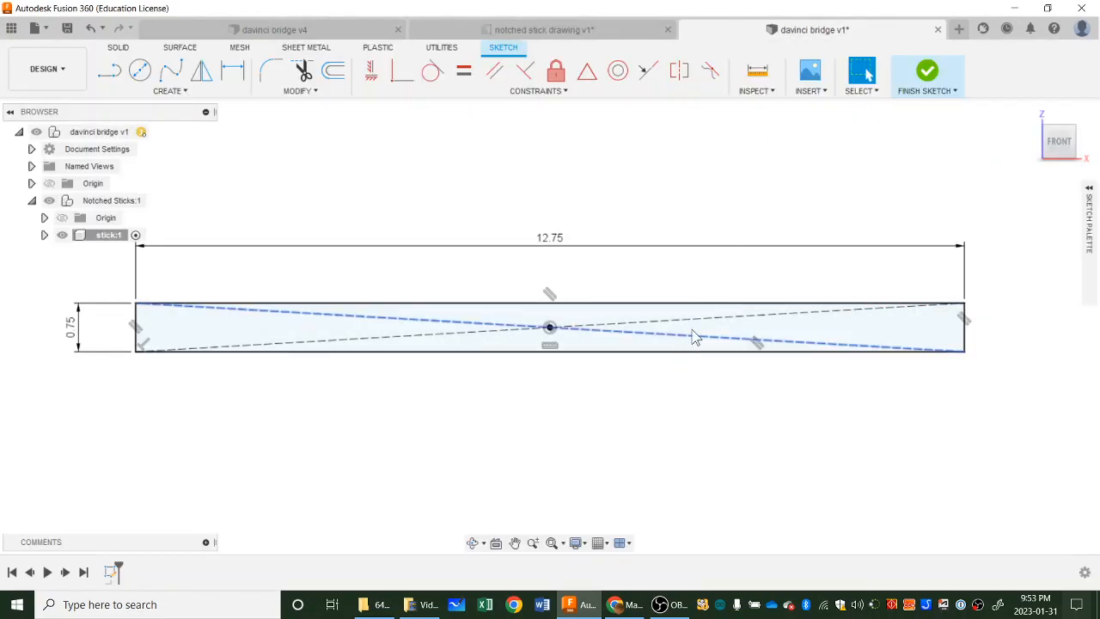
pyautogui.click(890, 345)
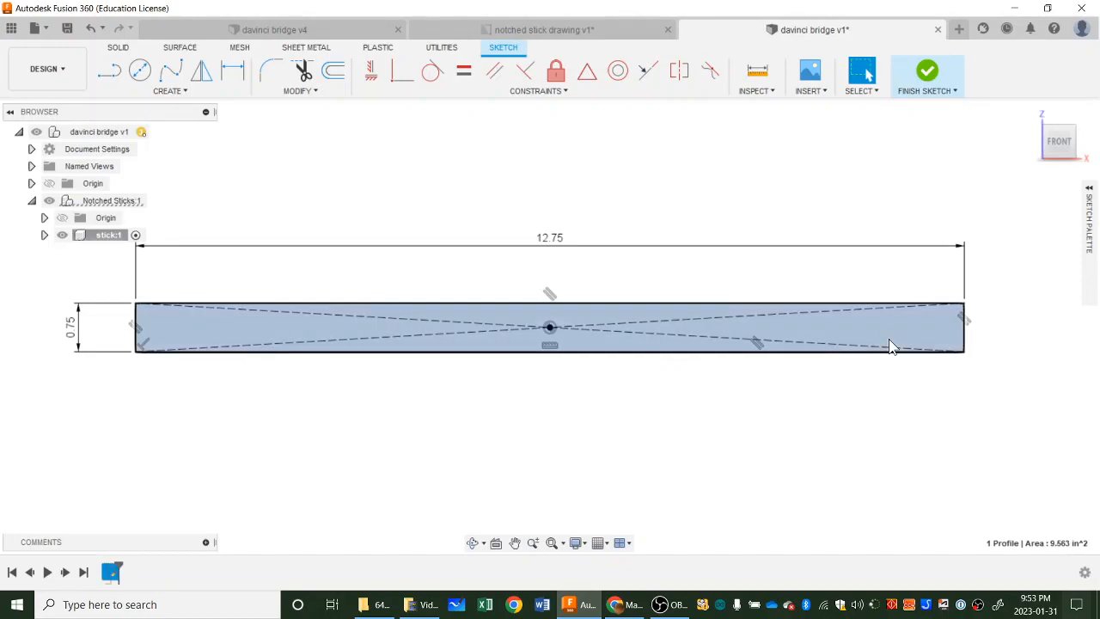
pyautogui.press('e')
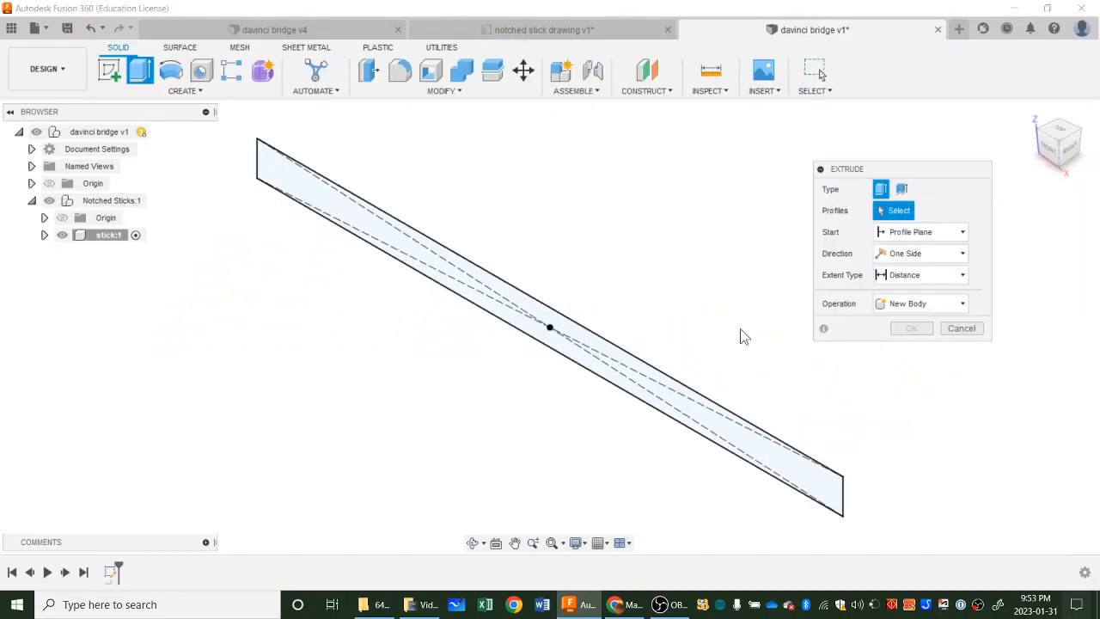
pyautogui.click(540, 337)
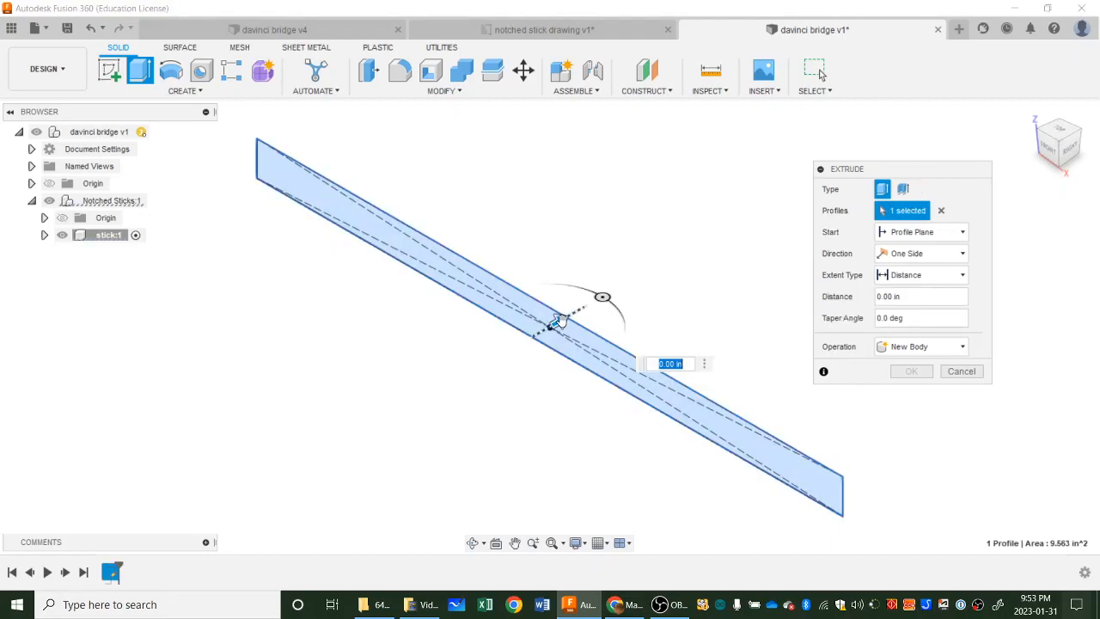
pyautogui.moveTo(558, 320); pyautogui.dragTo(599, 304)
pyautogui.write('0.75')
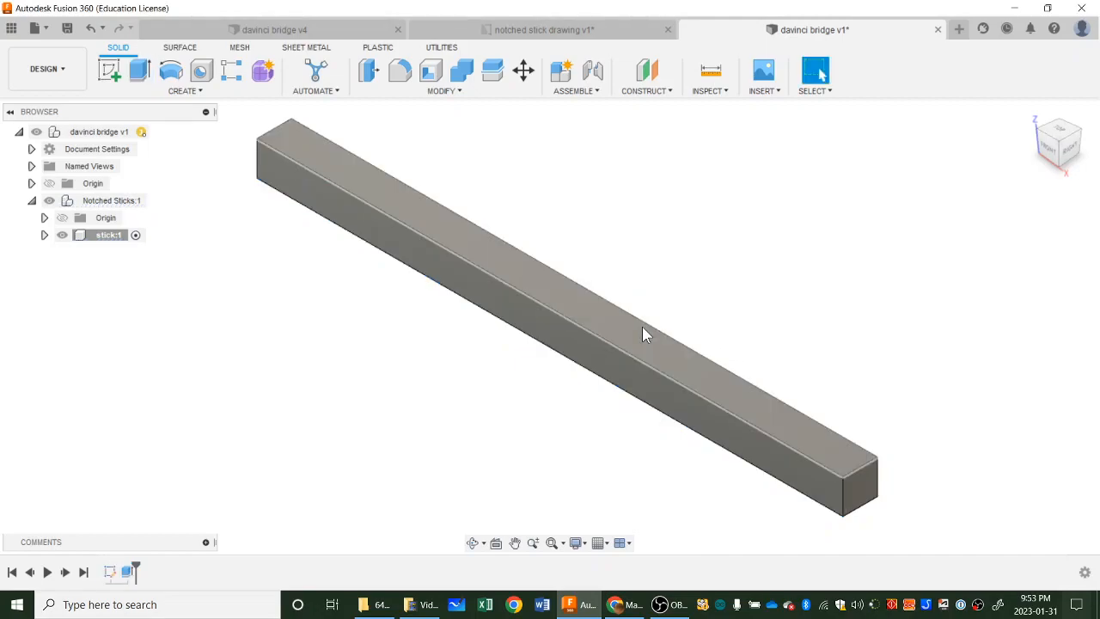
# Start a sketch on the long front face of the stick body, keeping the stick component active.
pyautogui.scroll(-2, 948, 312)
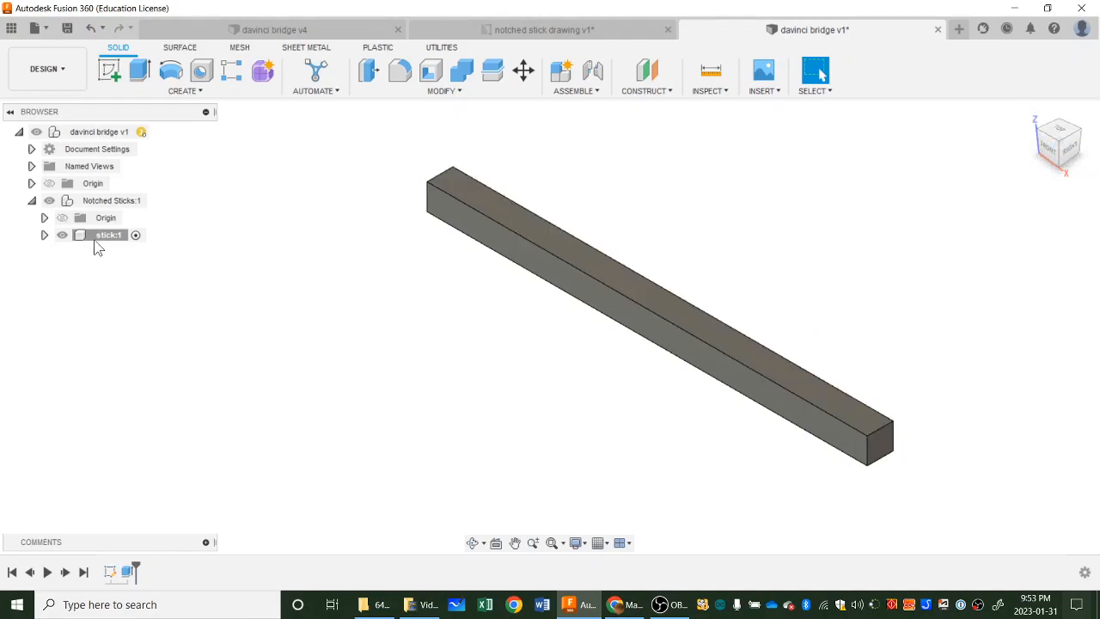
pyautogui.click(135, 235)
pyautogui.click(103, 74)
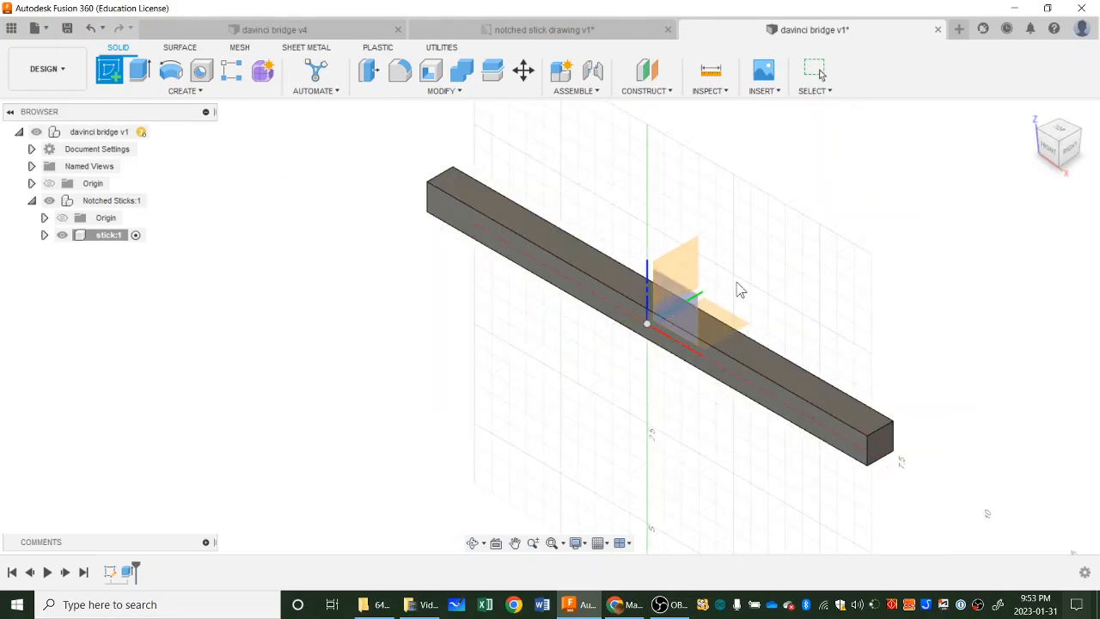
pyautogui.click(551, 280)
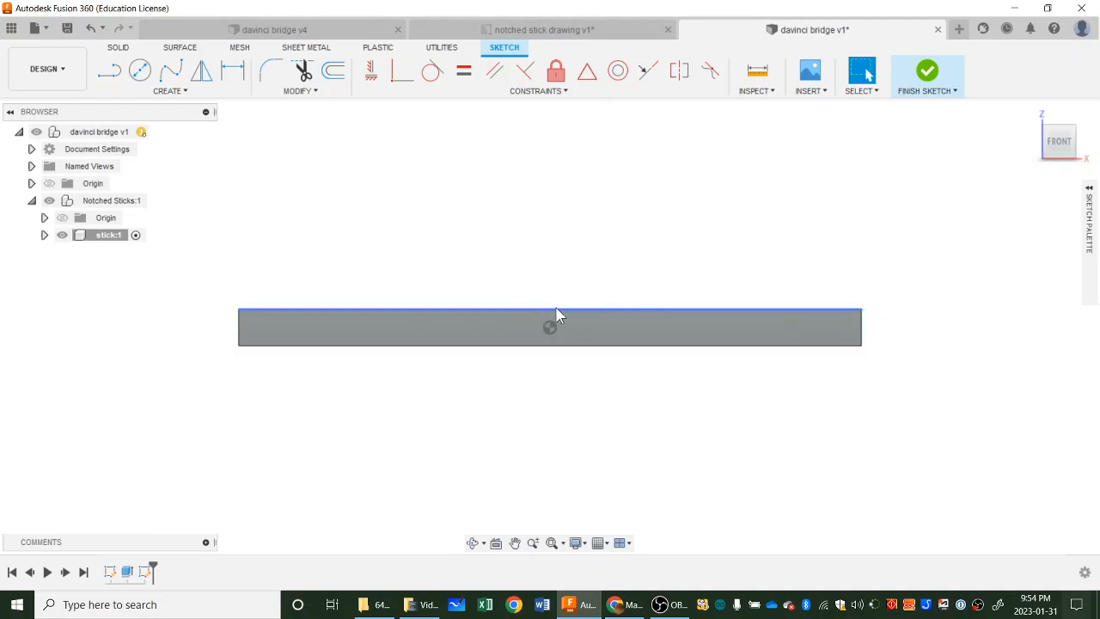
pyautogui.click(156, 91)
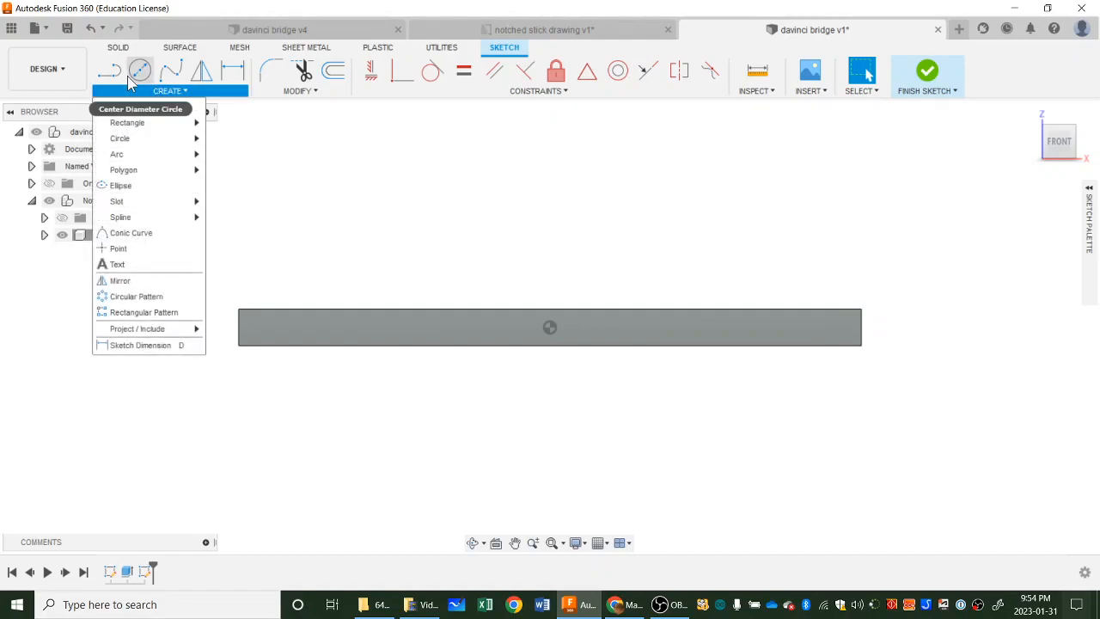
pyautogui.click(163, 96)
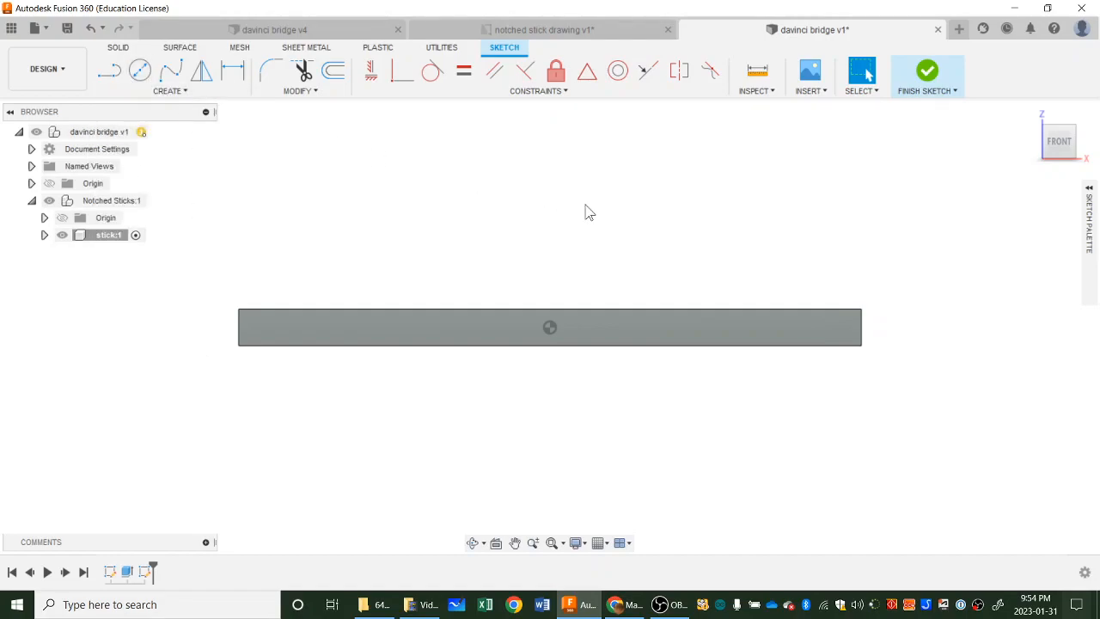
pyautogui.press('c')
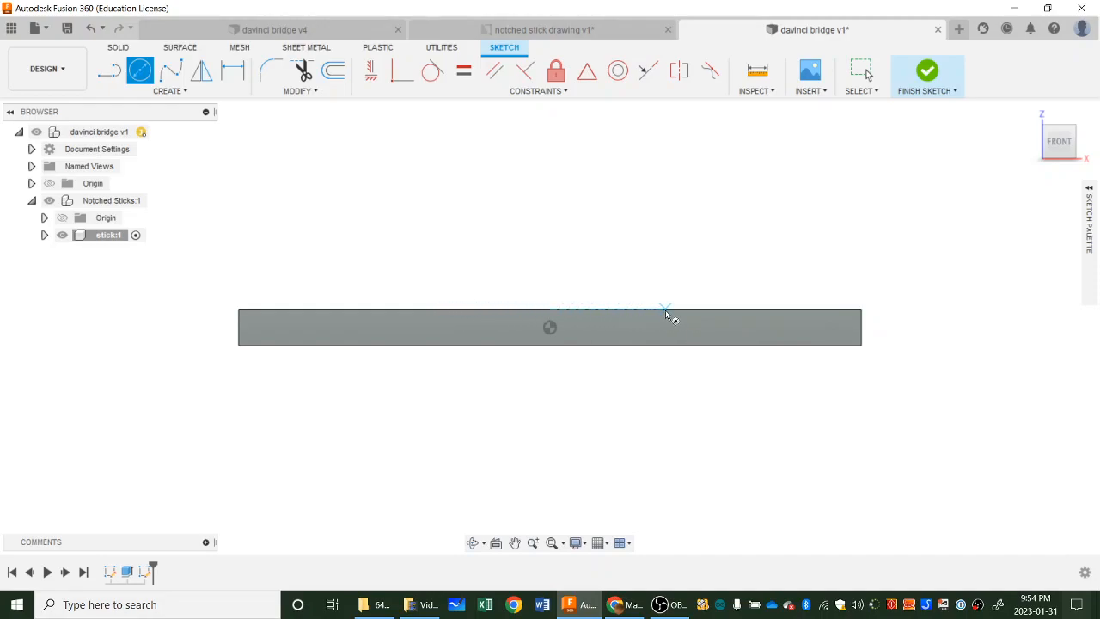
pyautogui.click(554, 305)
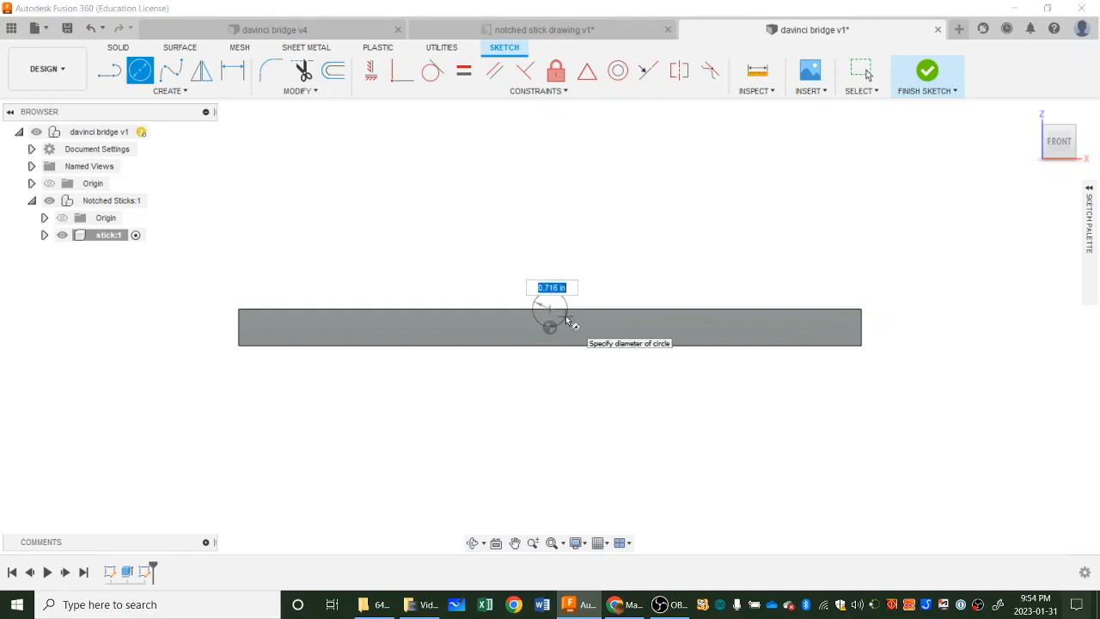
pyautogui.click(534, 30)
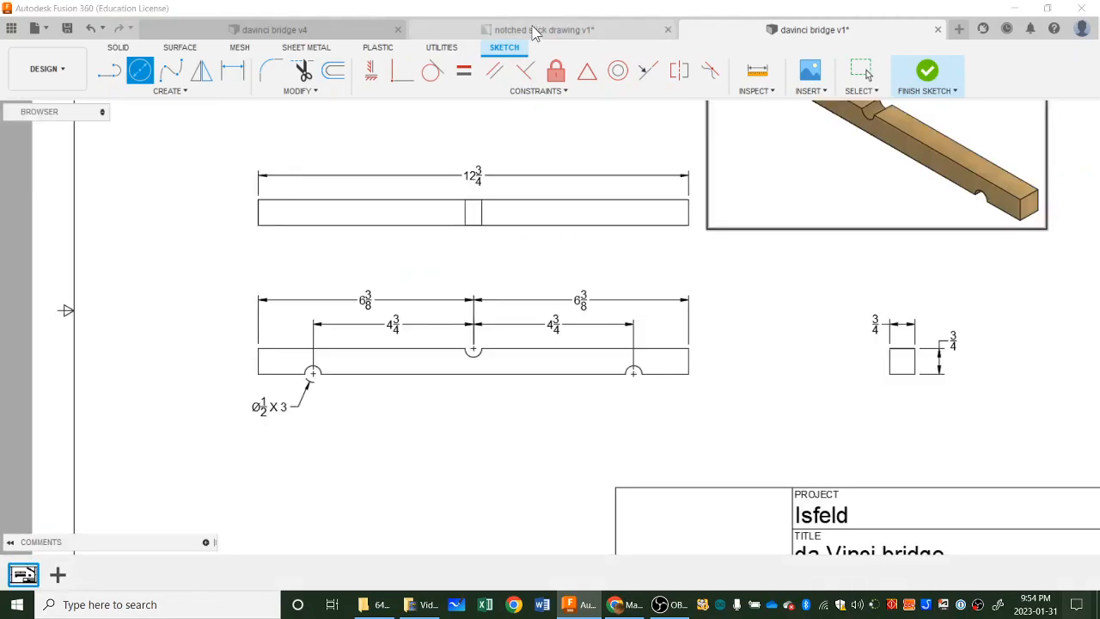
pyautogui.click(762, 36)
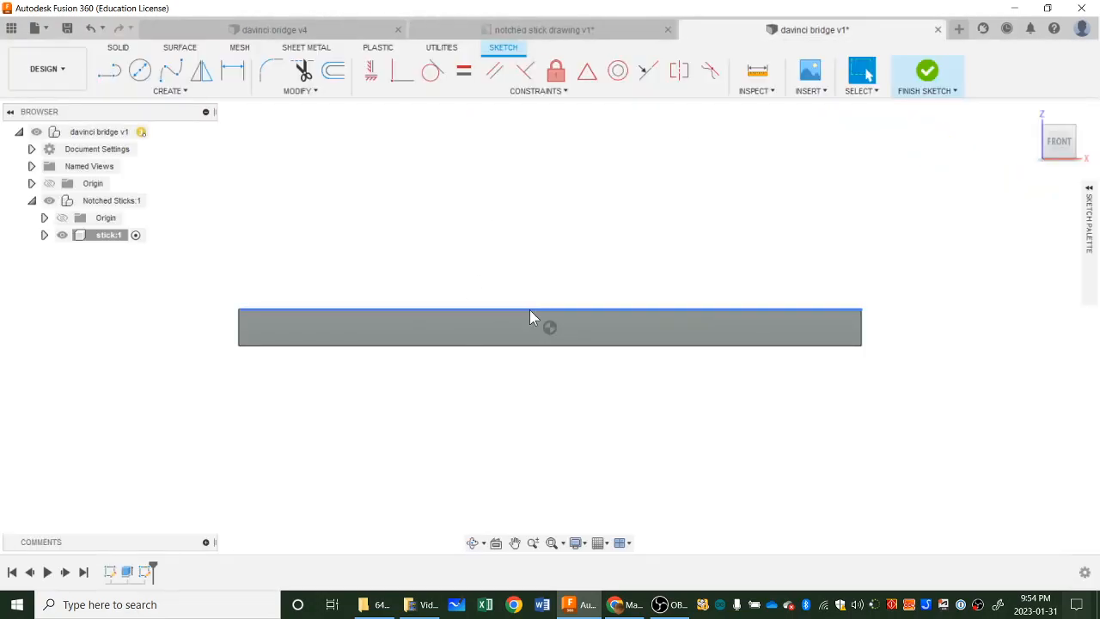
# Sketch a 0.5 in diameter circle centered on the midpoint of the stick's upper edge.
pyautogui.press('c')
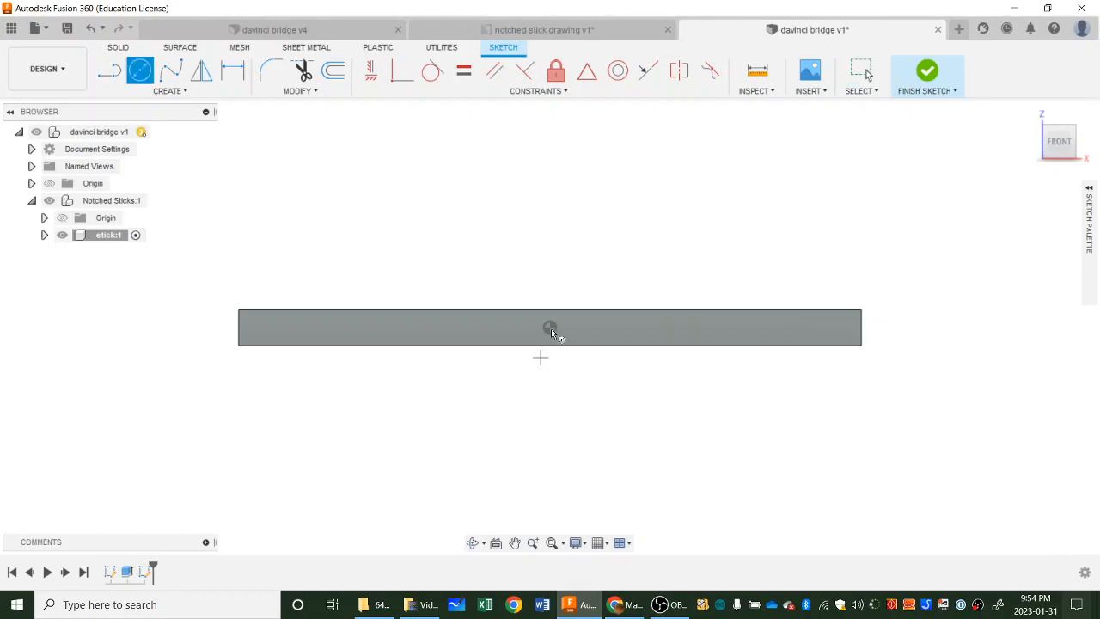
pyautogui.click(549, 325)
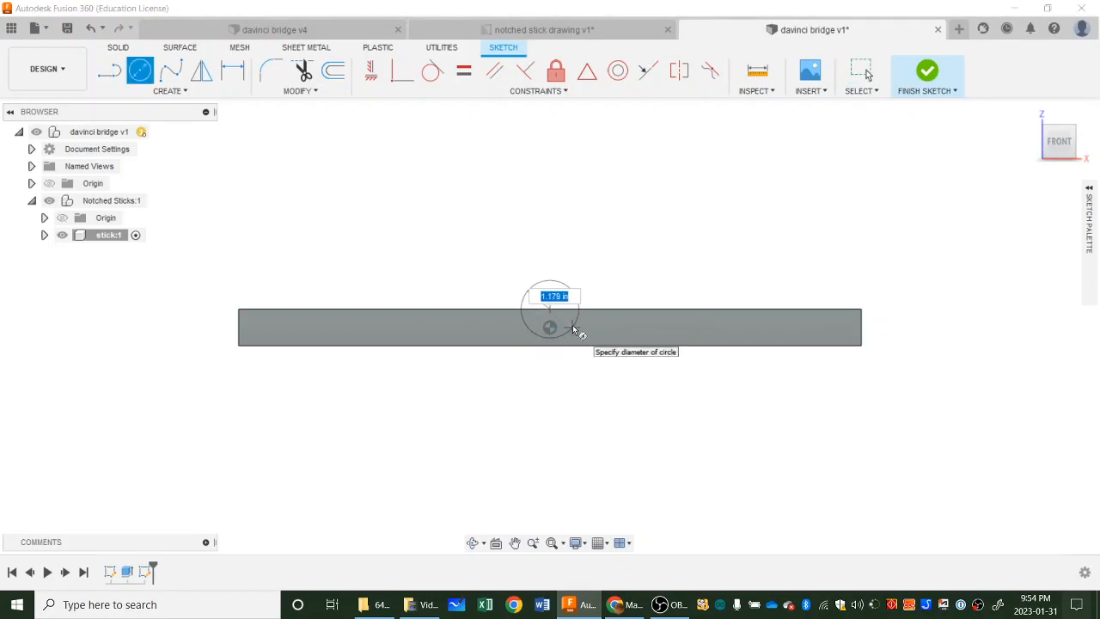
pyautogui.write('.5')
pyautogui.press('Return')
pyautogui.press('Escape')
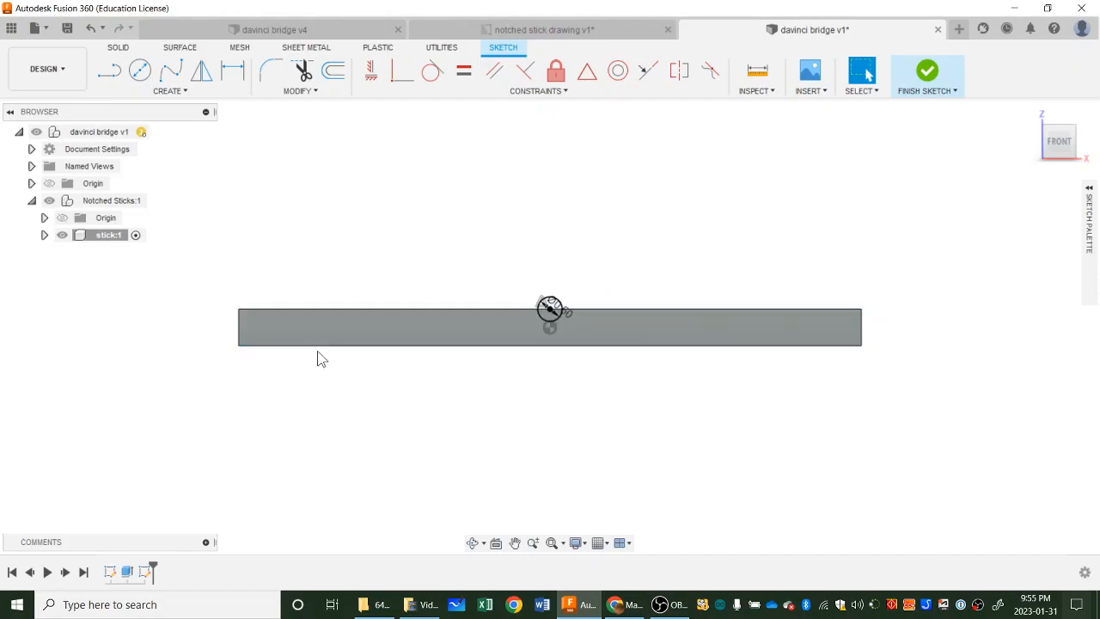
# Sketch two 0.5 in diameter circles centered on the stick's lower edge, one near each end.
pyautogui.press('c')
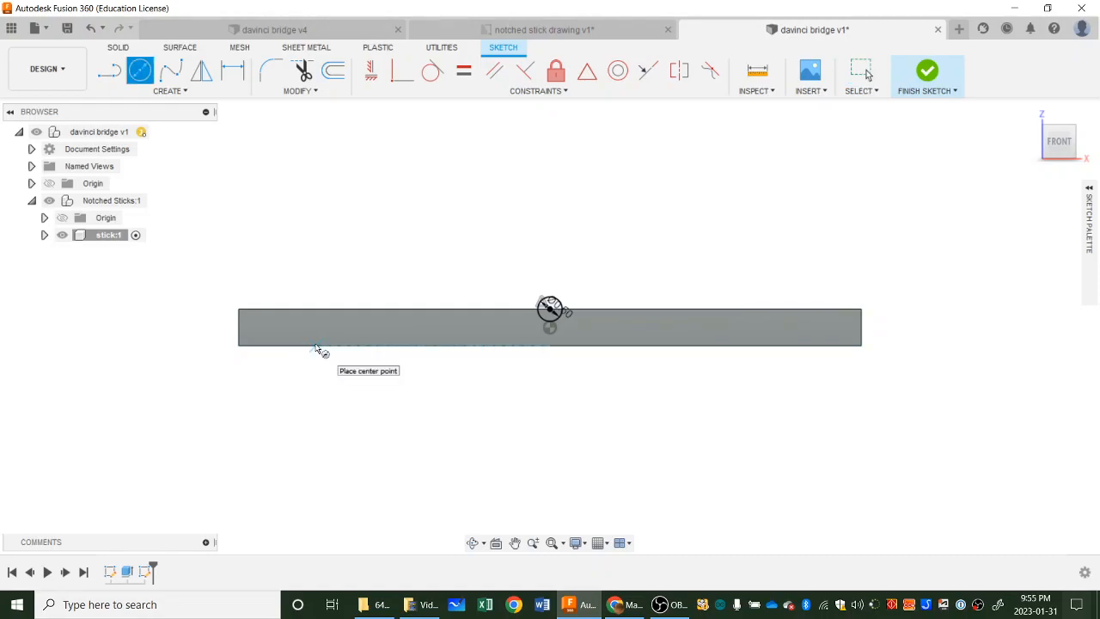
pyautogui.click(314, 347)
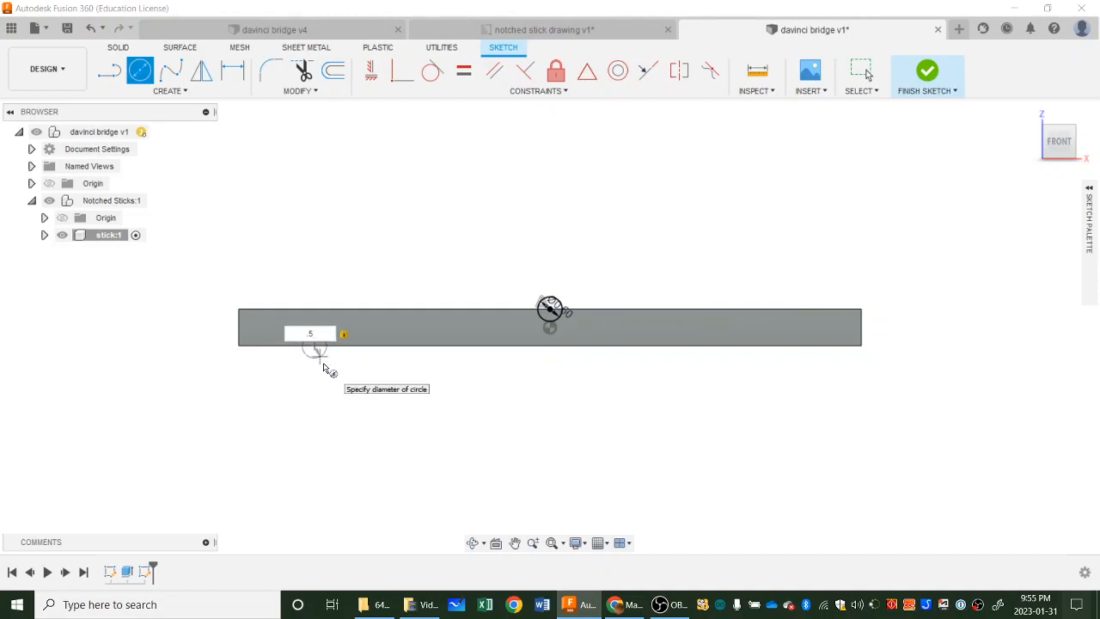
pyautogui.press('Return')
pyautogui.press('Escape')
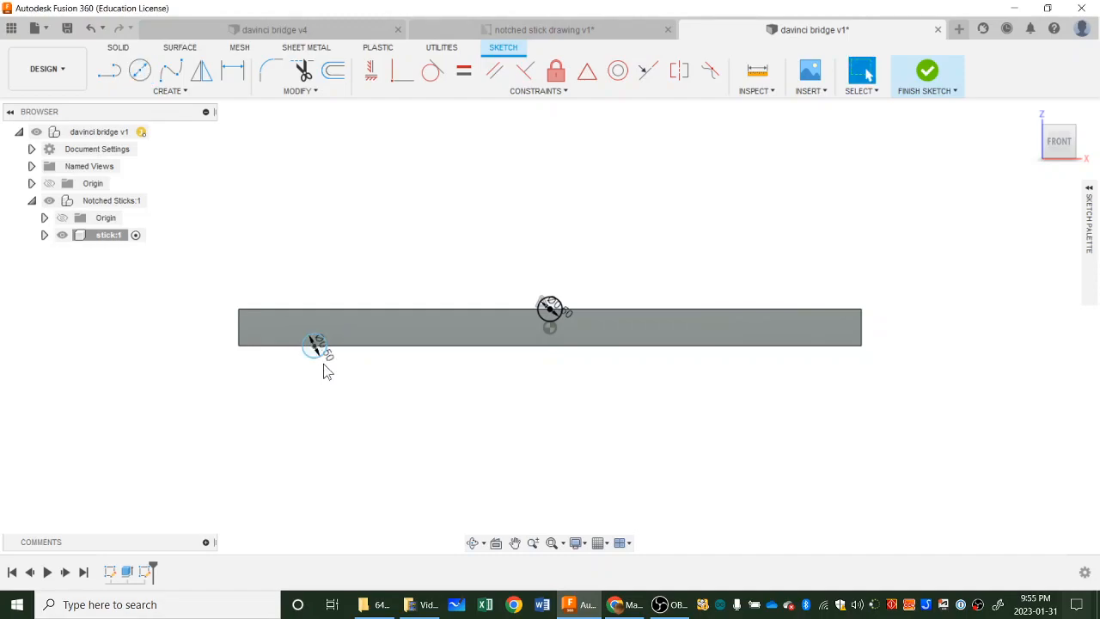
pyautogui.press('c')
pyautogui.click(776, 346)
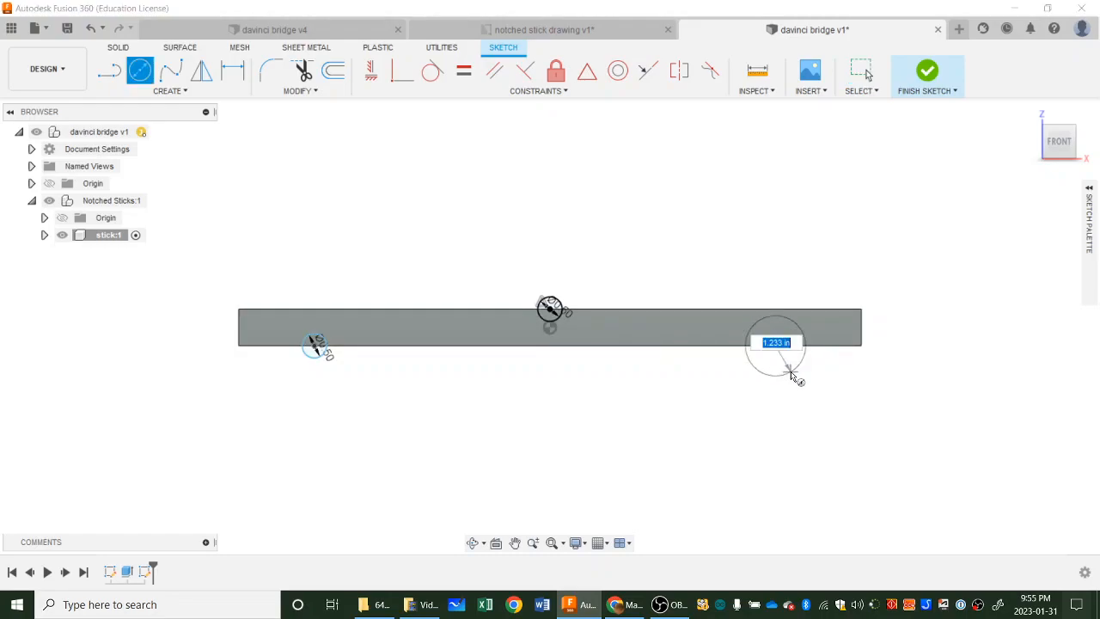
pyautogui.write('.5')
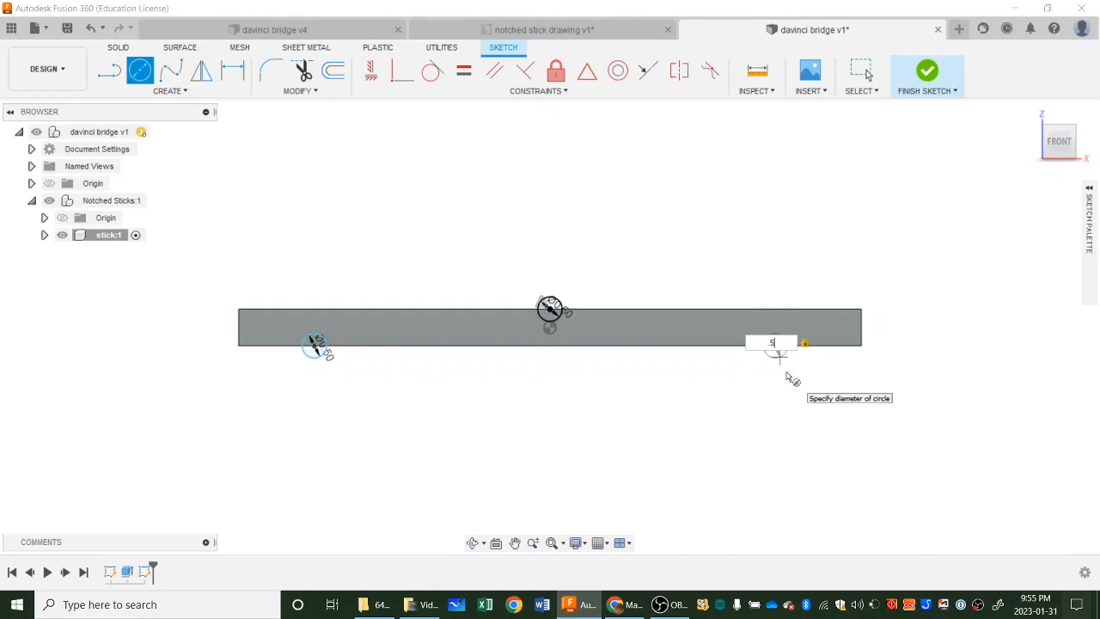
pyautogui.press('Return')
pyautogui.press('Escape')
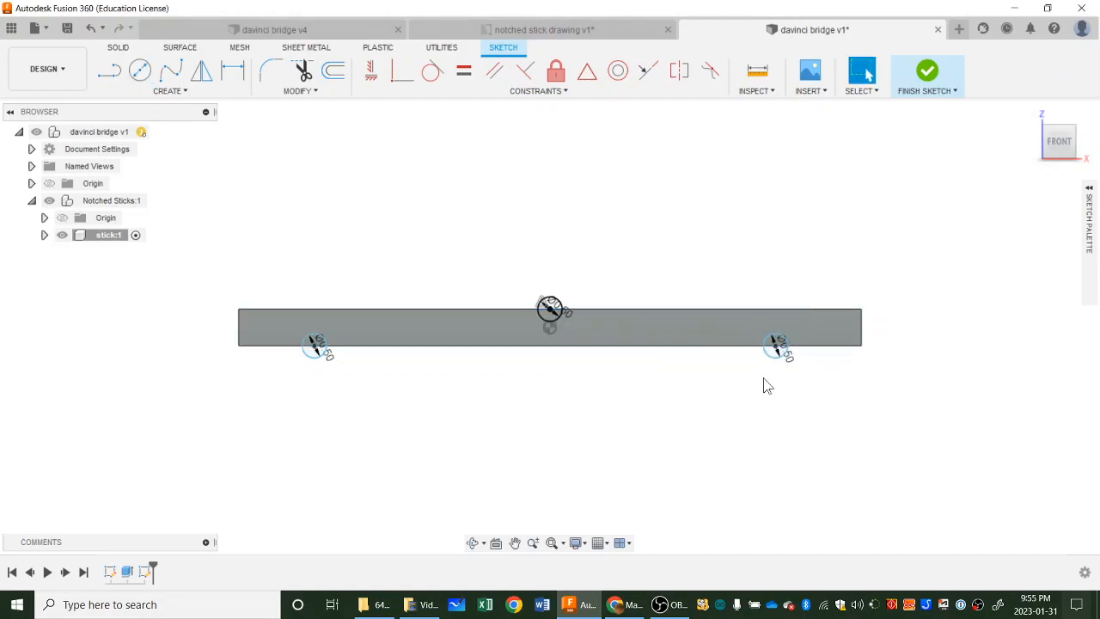
# Consult the drawing for the notch spacing and slide the left lower circle along the edge slightly toward the stick's end.
pyautogui.scroll(3, 557, 319)
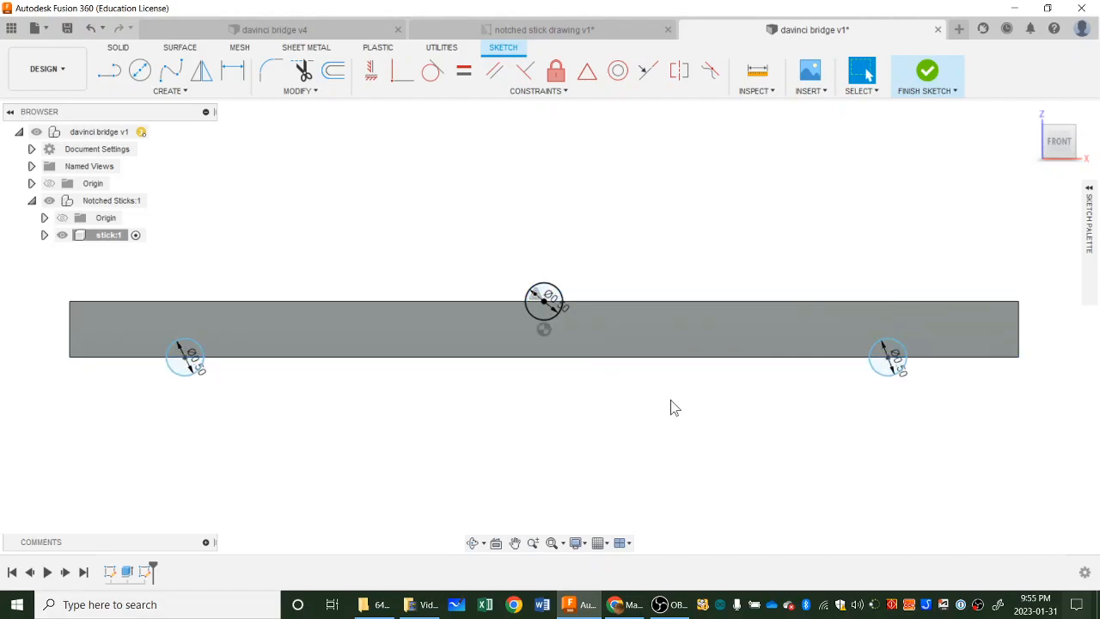
pyautogui.click(596, 29)
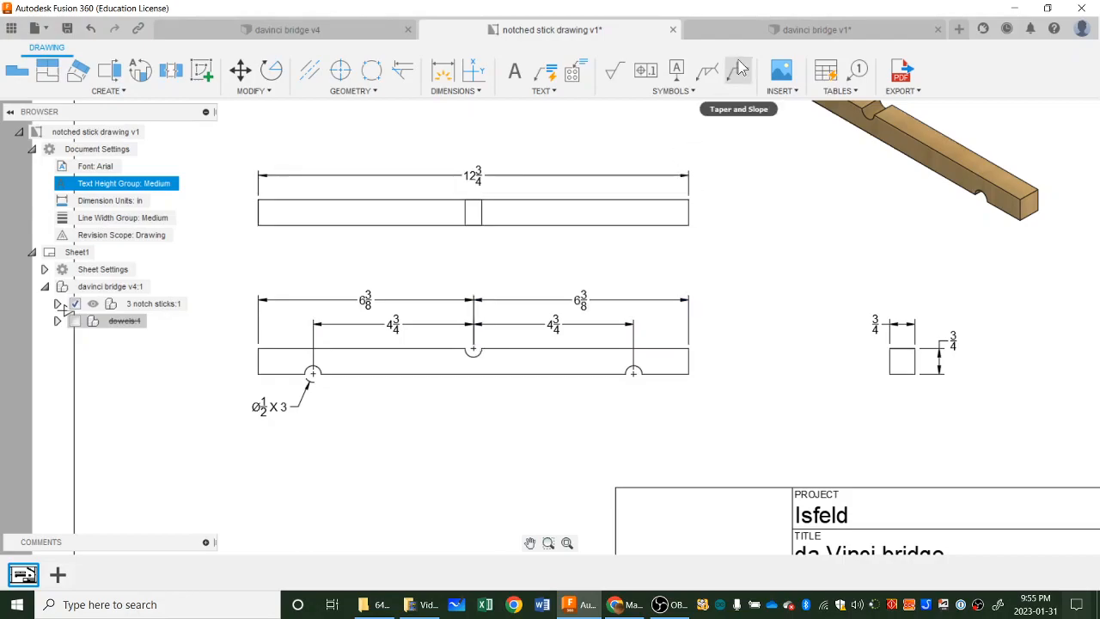
pyautogui.click(741, 33)
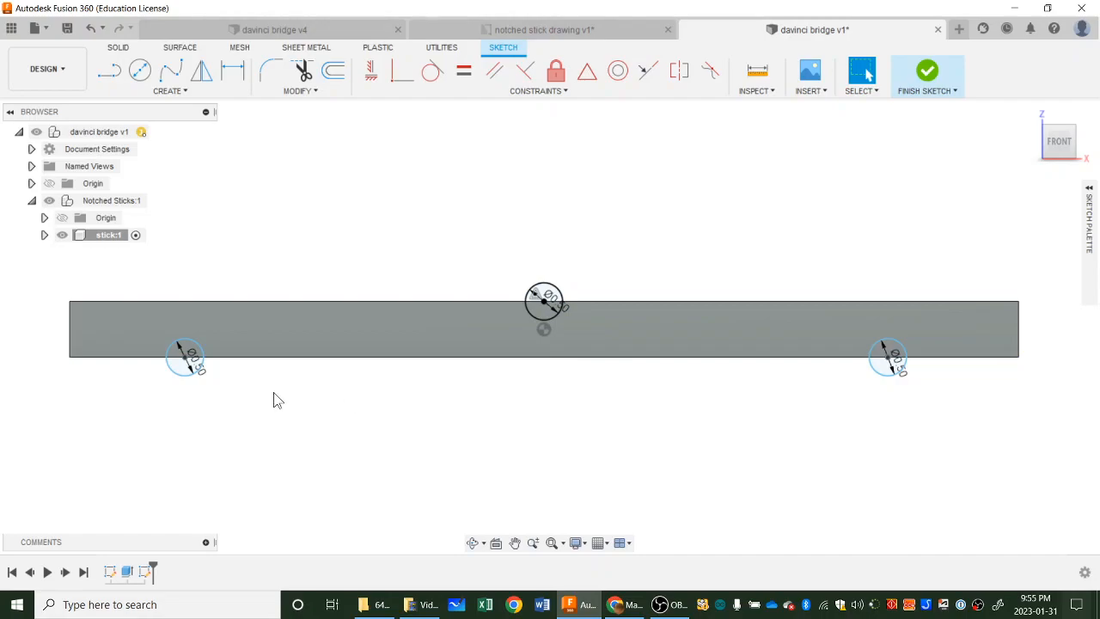
pyautogui.moveTo(185, 379)
pyautogui.mouseDown()
pyautogui.moveTo(212, 381)
pyautogui.moveTo(147, 372)
pyautogui.moveTo(233, 383)
pyautogui.moveTo(214, 387)
pyautogui.mouseUp()
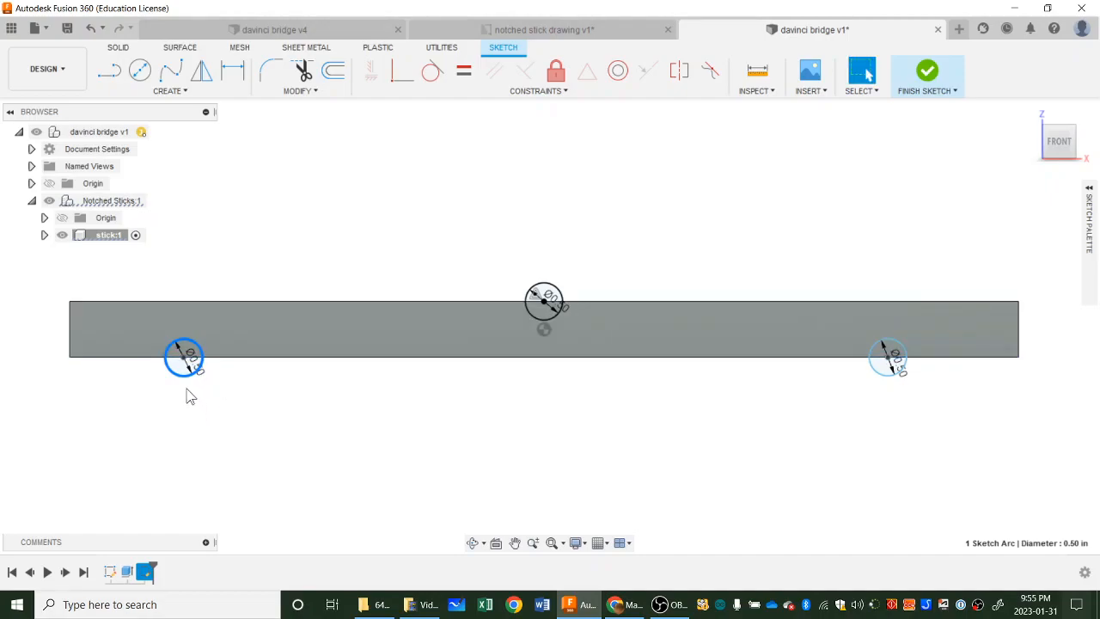
pyautogui.moveTo(199, 381)
pyautogui.mouseDown()
pyautogui.moveTo(229, 386)
pyautogui.moveTo(179, 375)
pyautogui.moveTo(381, 390)
pyautogui.moveTo(343, 401)
pyautogui.moveTo(392, 406)
pyautogui.mouseUp()
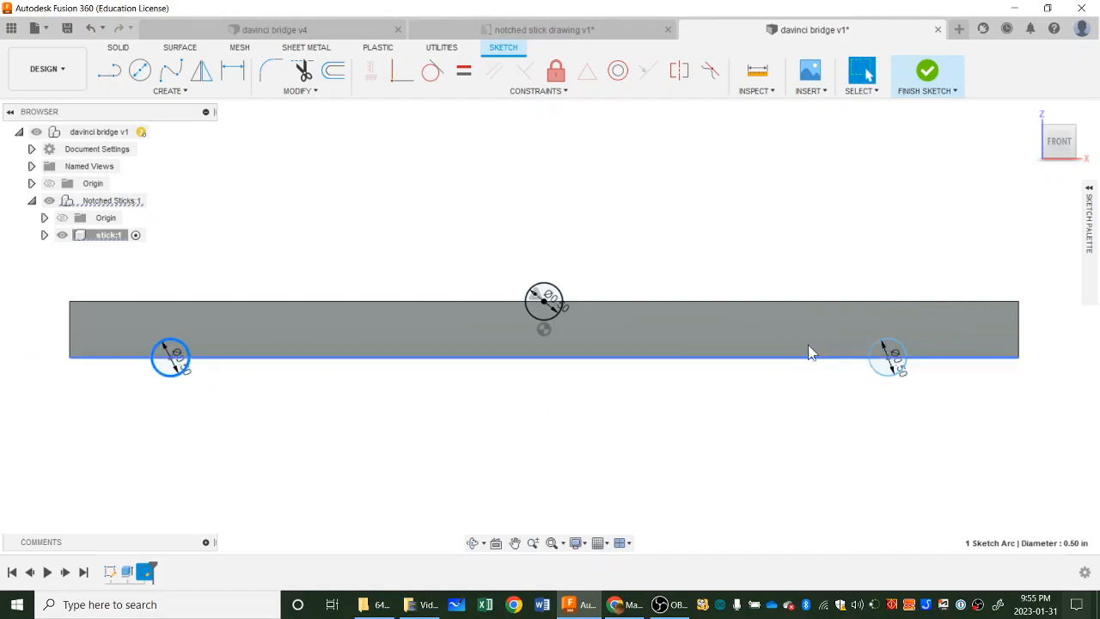
pyautogui.click(562, 296)
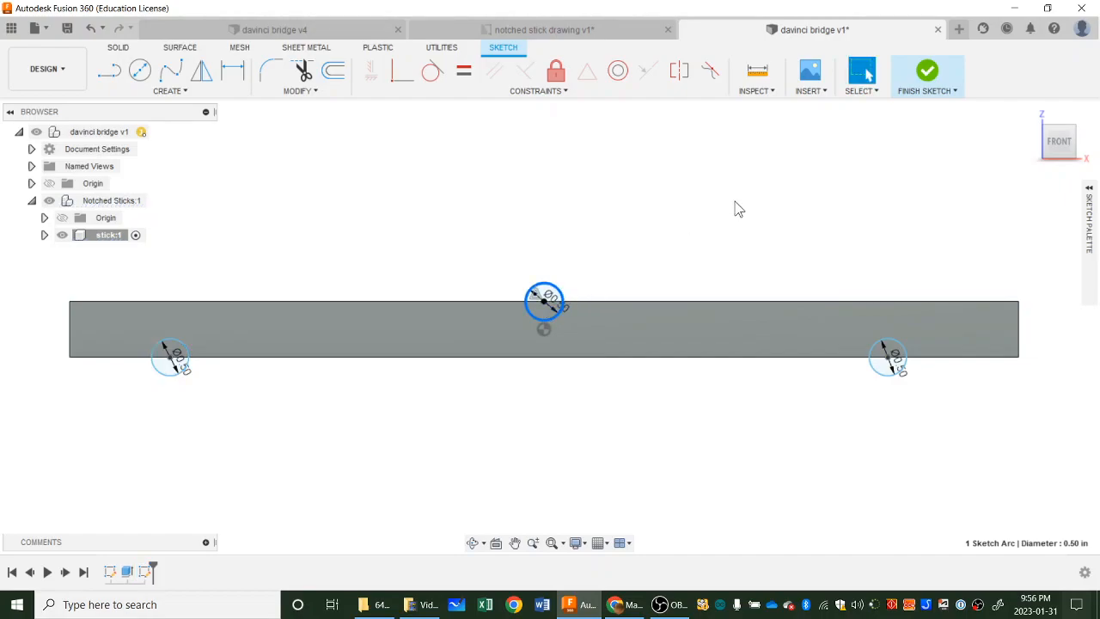
pyautogui.press('d')
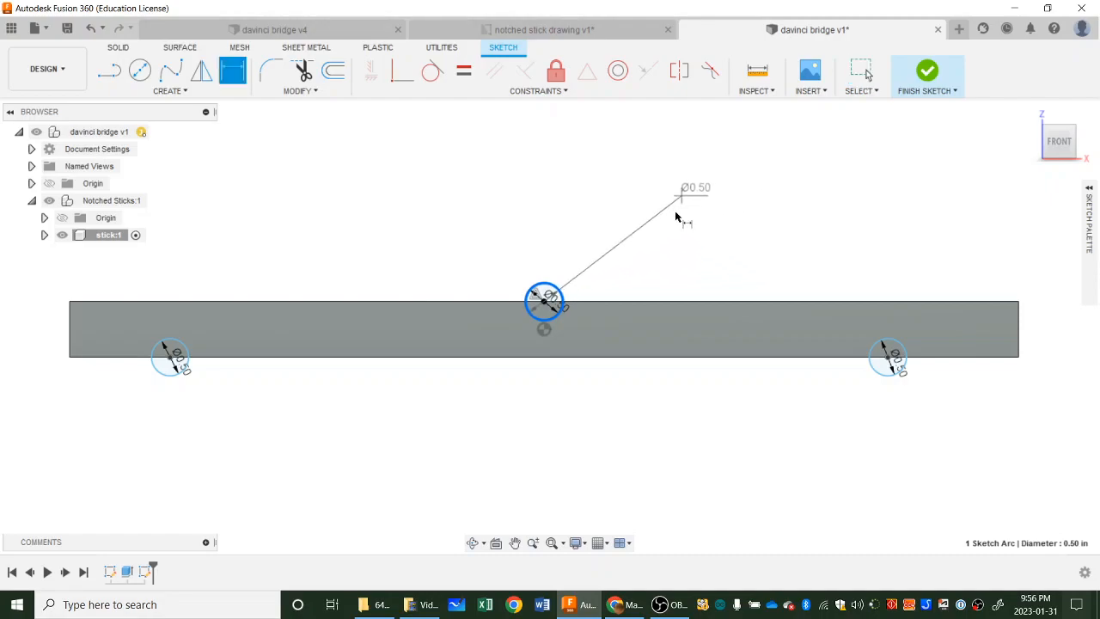
pyautogui.press('Escape')
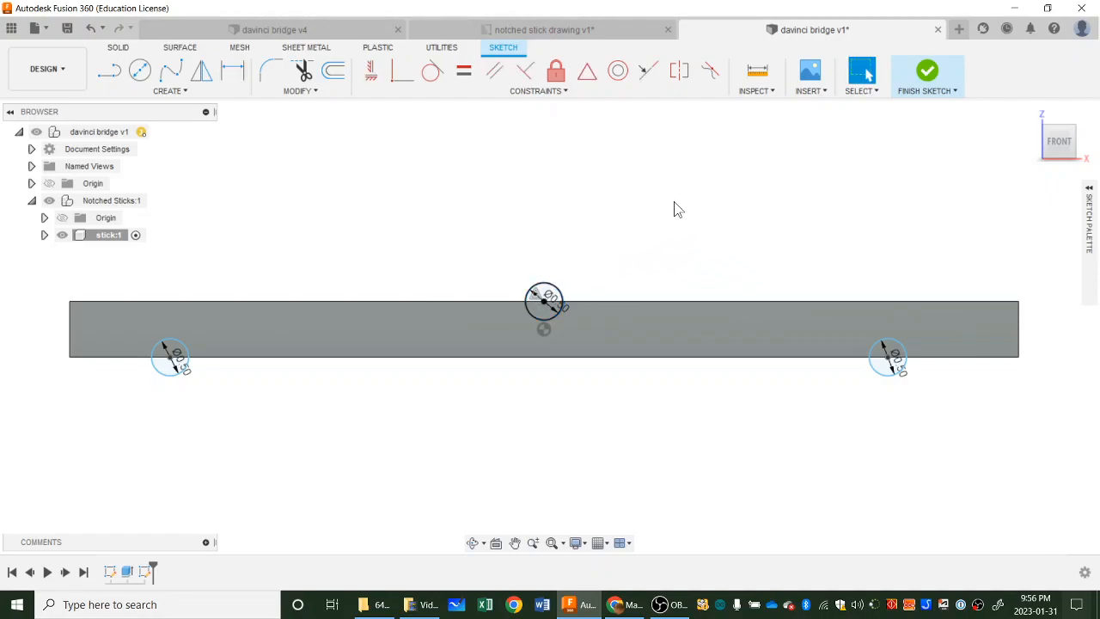
# Dimension the horizontal spacing between the upper circle and the right lower circle as 4.75 in, consulting the notched stick drawing.
pyautogui.press('d')
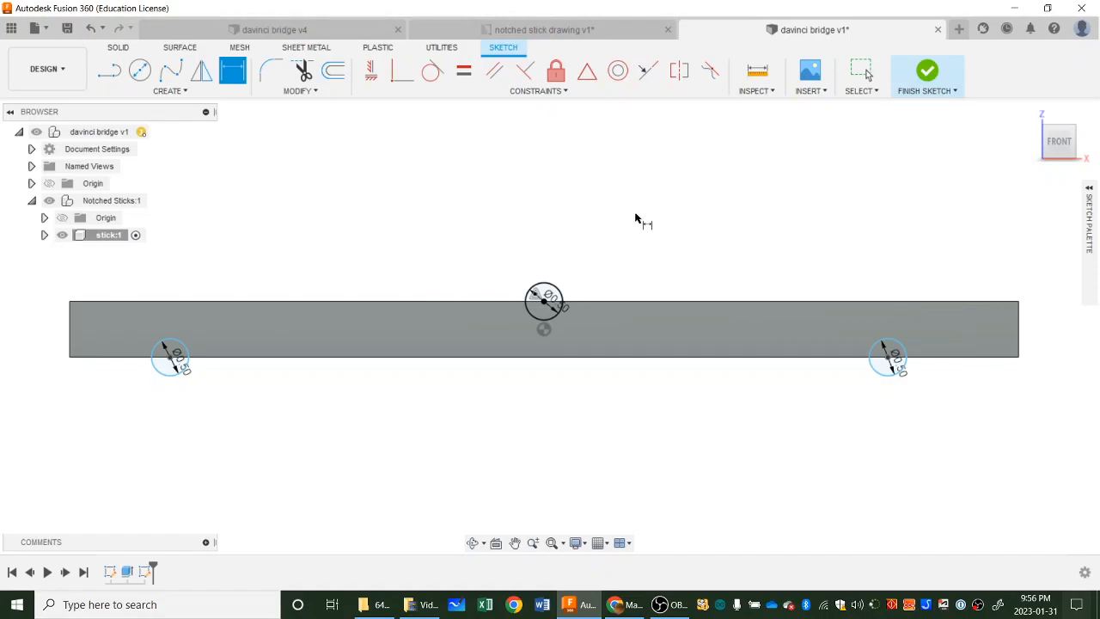
pyautogui.click(559, 296)
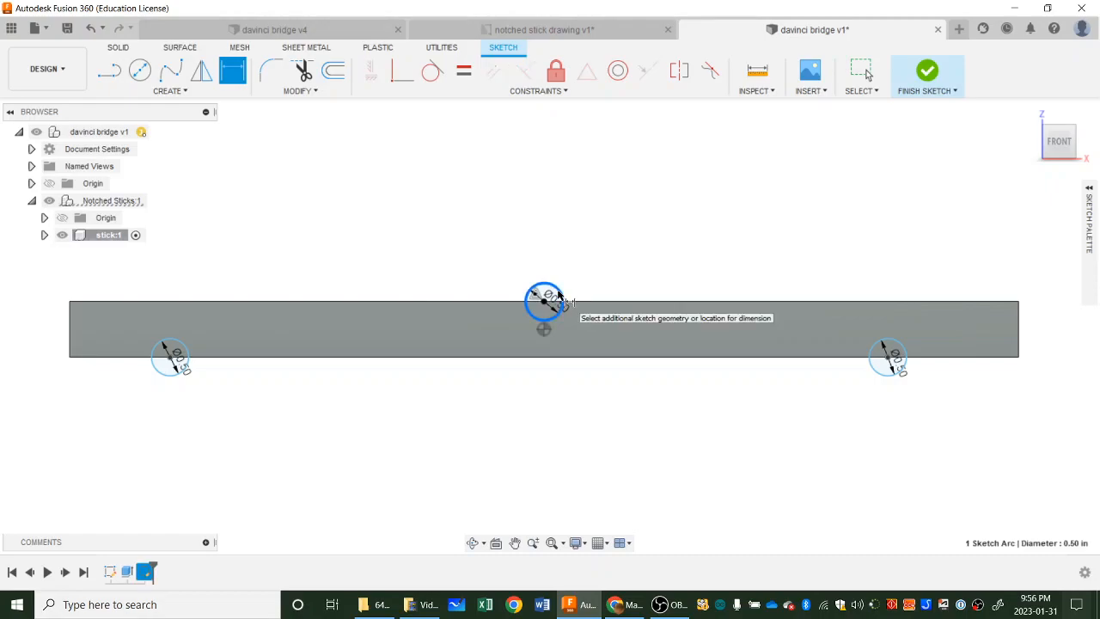
pyautogui.click(894, 351)
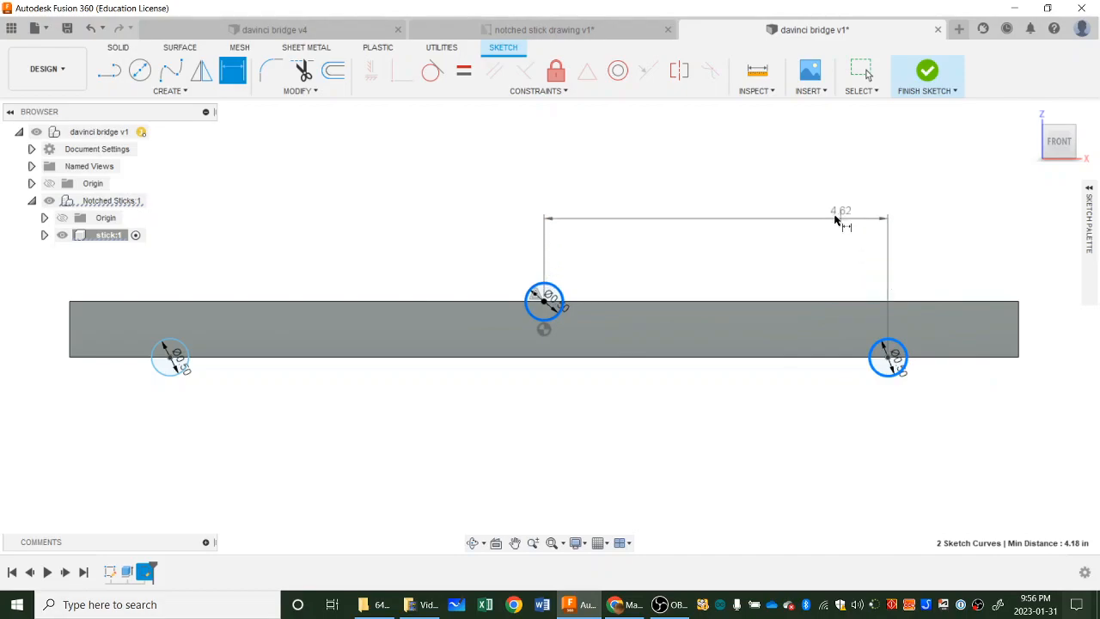
pyautogui.click(717, 214)
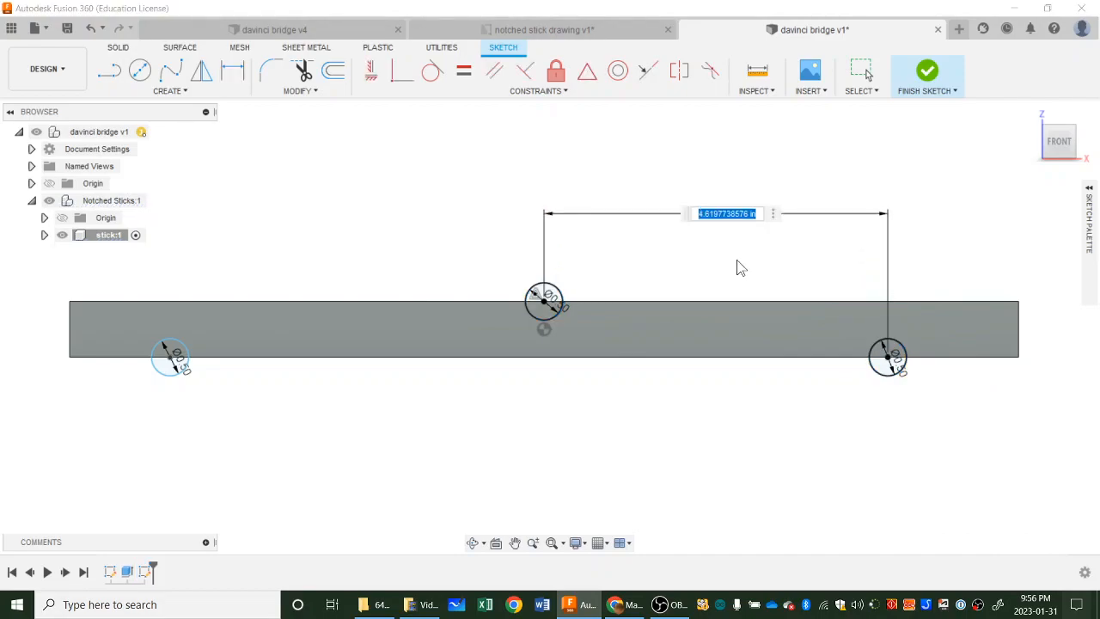
pyautogui.click(567, 31)
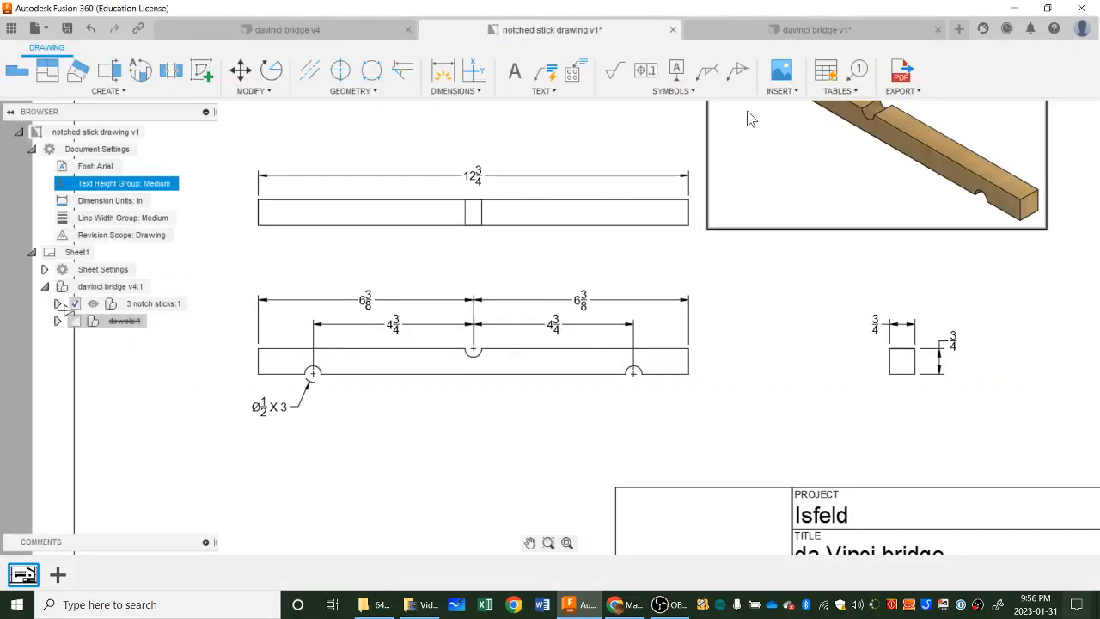
pyautogui.click(747, 26)
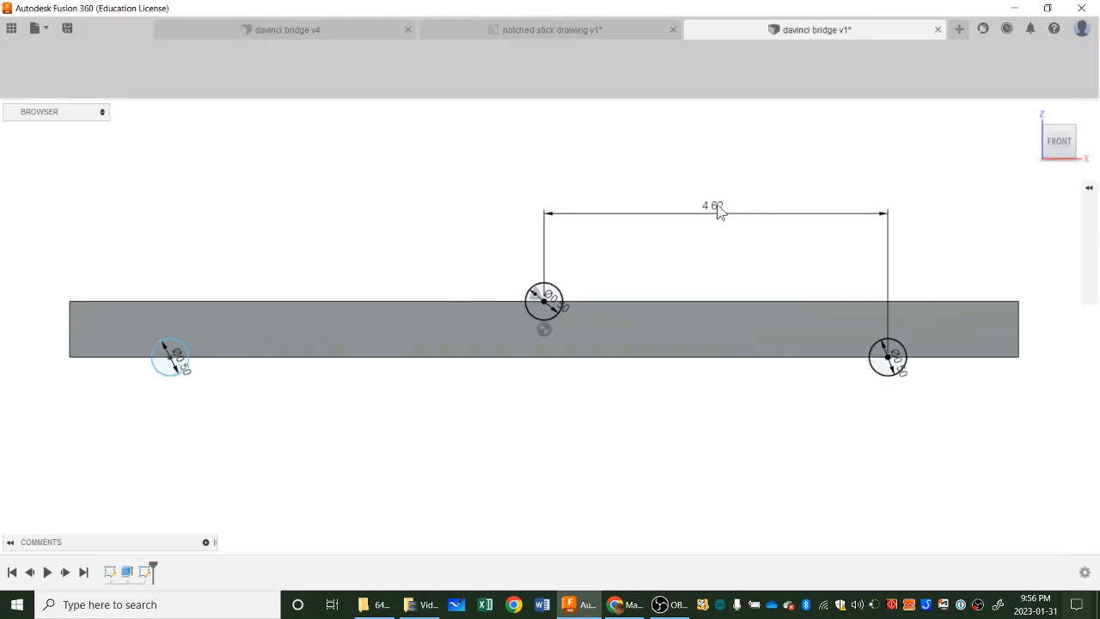
pyautogui.click(718, 210)
pyautogui.doubleClick(718, 210)
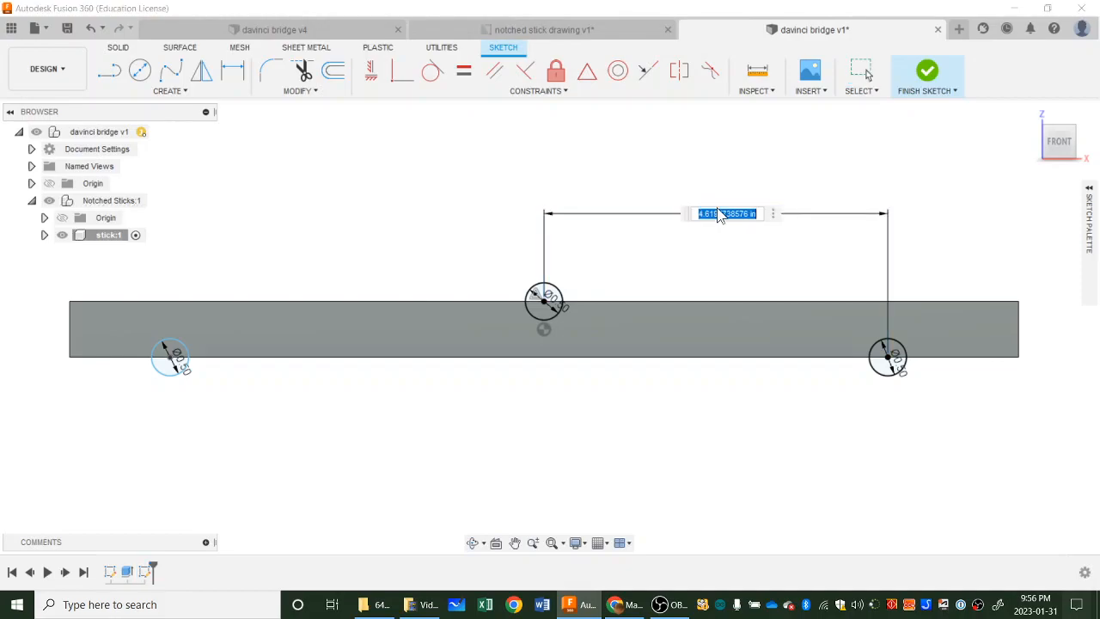
pyautogui.write('45')
pyautogui.press('Return')
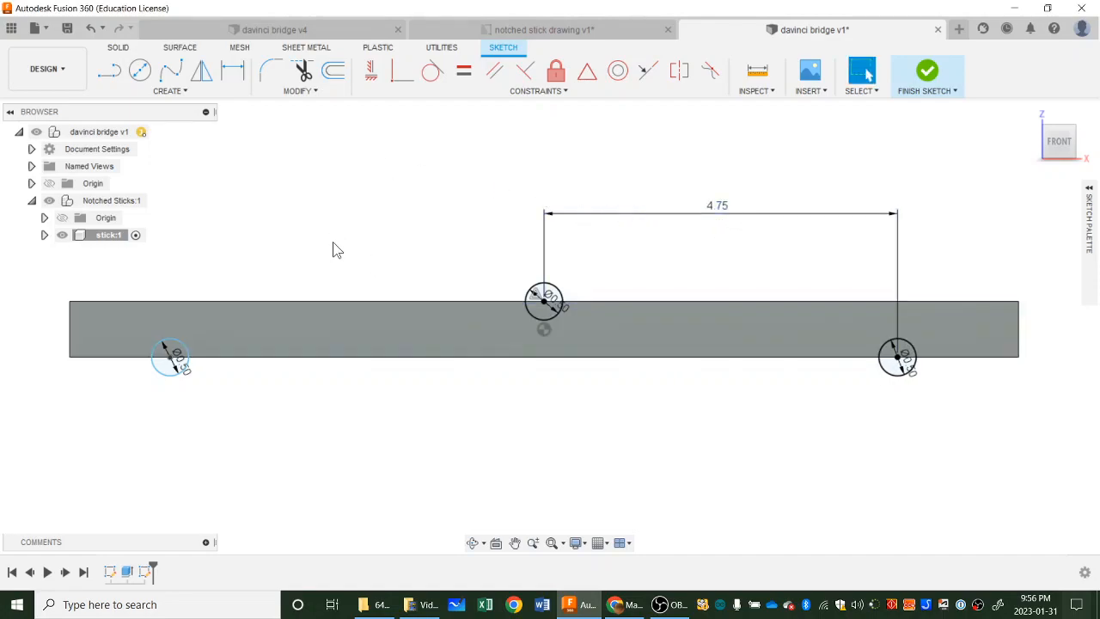
# Dimension the horizontal spacing between the left lower circle and the upper circle as 4.75 in.
pyautogui.press('d')
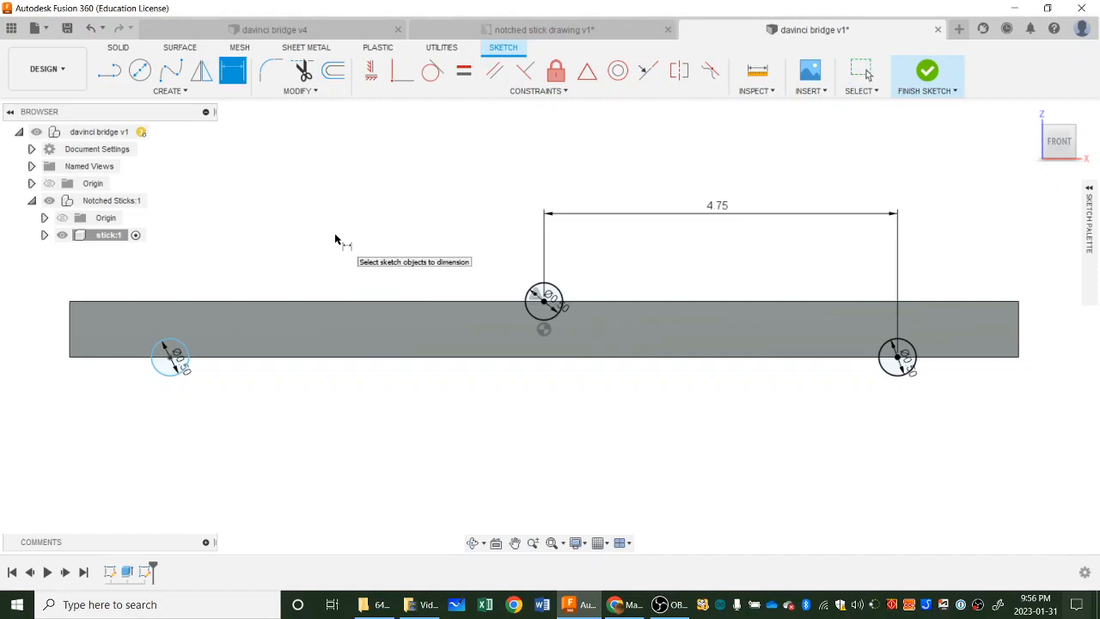
pyautogui.click(184, 352)
pyautogui.click(544, 296)
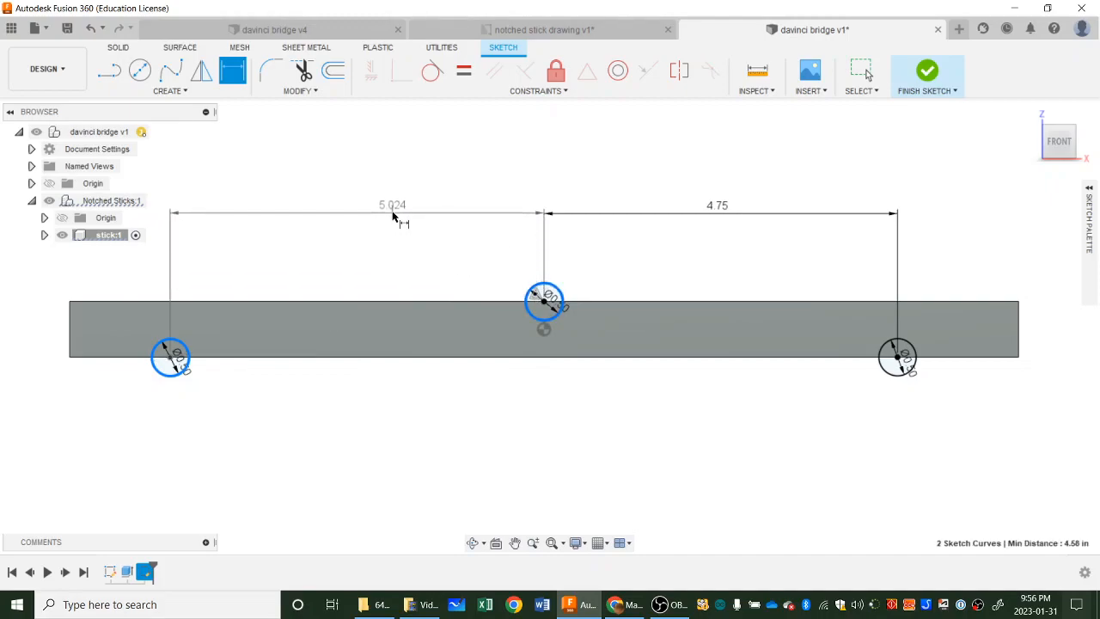
pyautogui.click(394, 216)
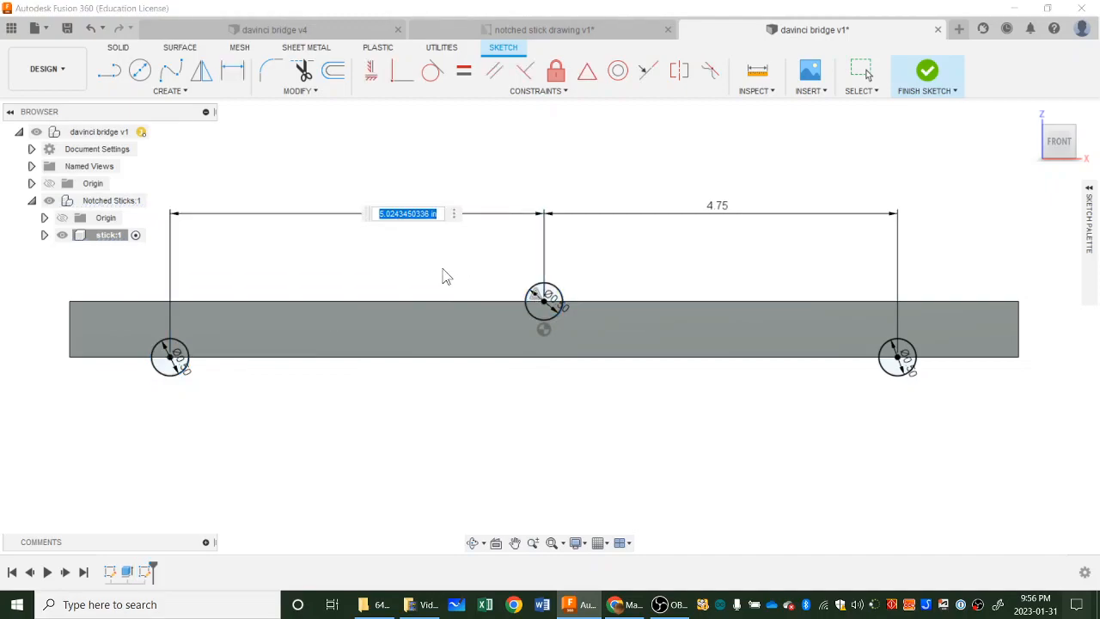
pyautogui.write('4.75')
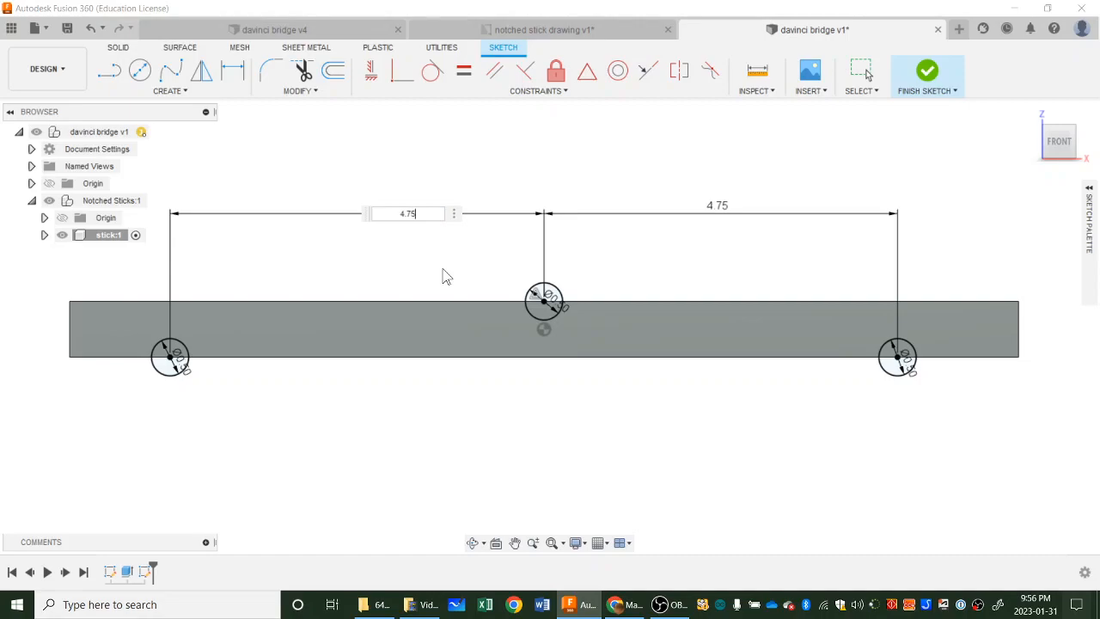
pyautogui.press('Return')
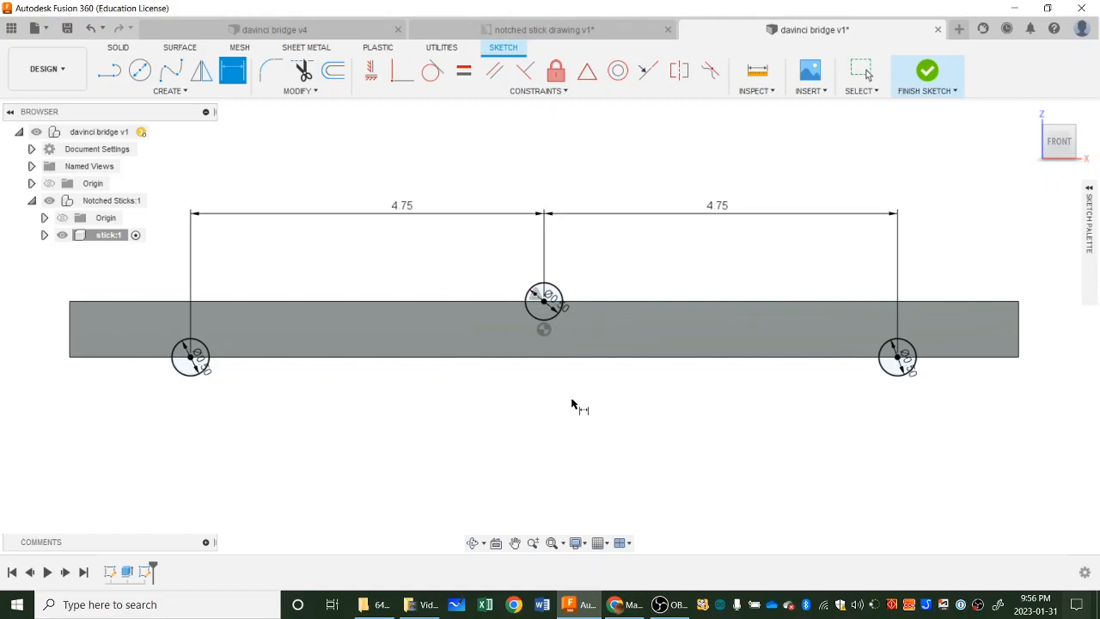
pyautogui.press('Escape')
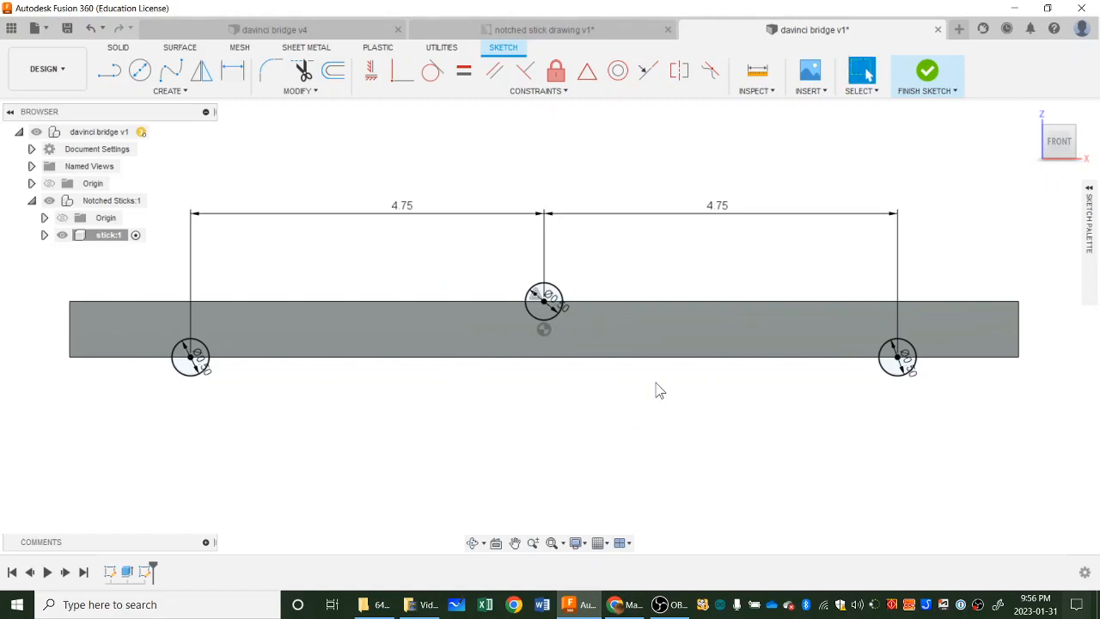
pyautogui.doubleClick(717, 206)
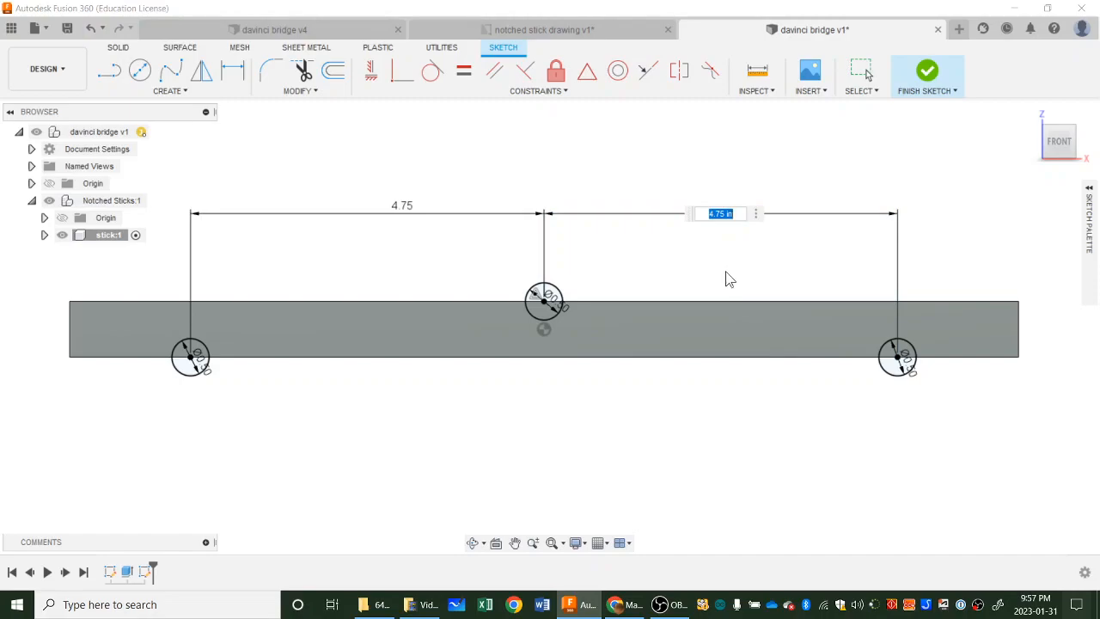
pyautogui.press('Escape')
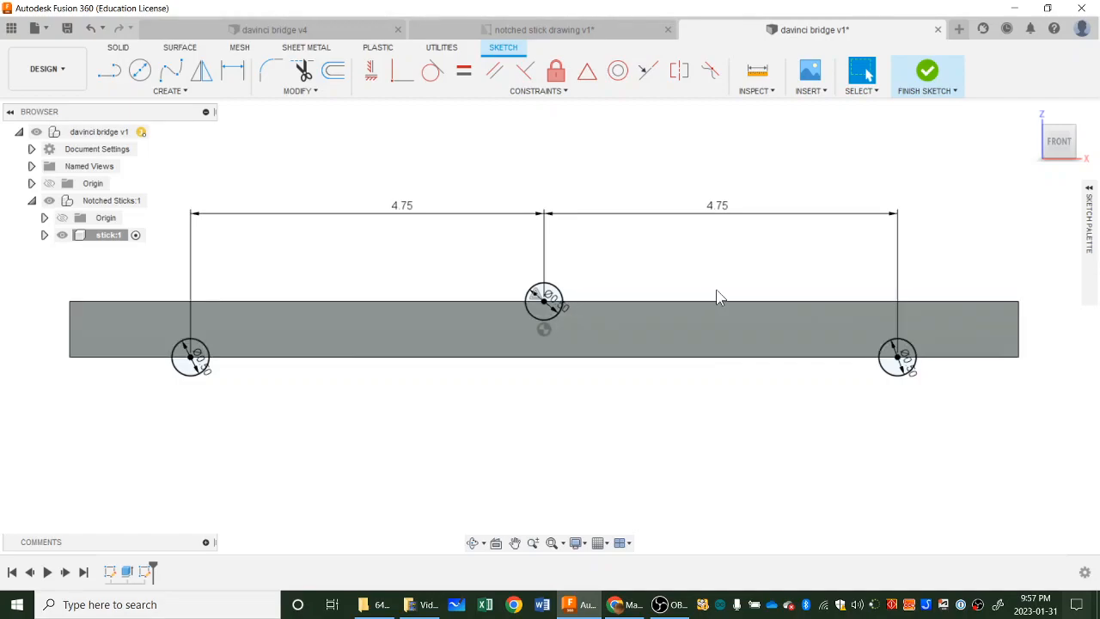
pyautogui.scroll(1, 672, 321)
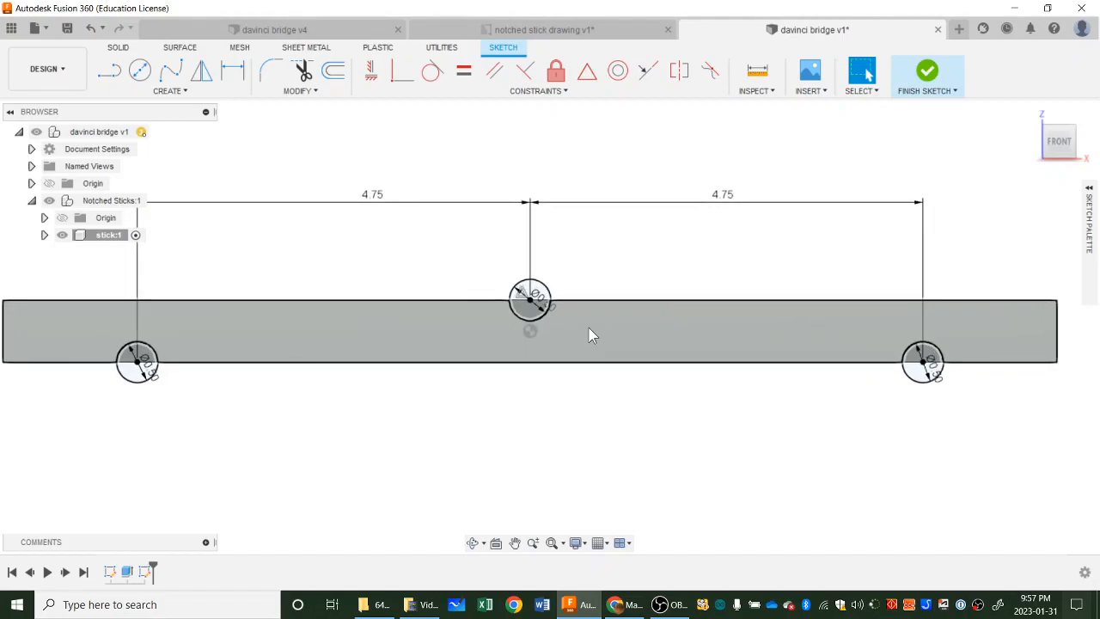
pyautogui.moveTo(610, 328); pyautogui.dragTo(700, 322, button='middle')
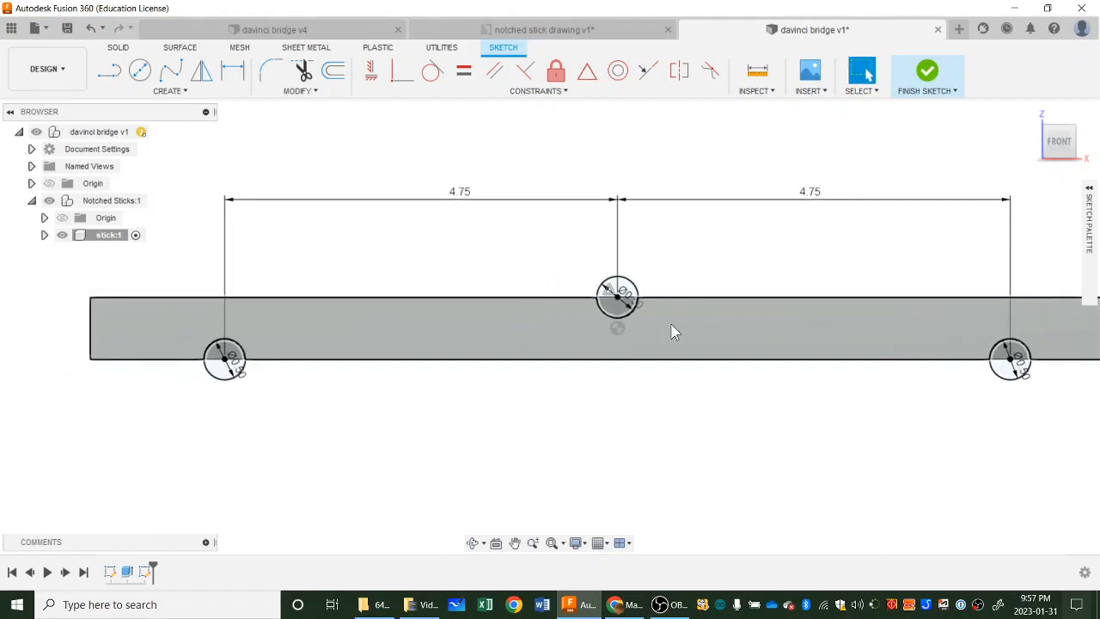
pyautogui.click(618, 309)
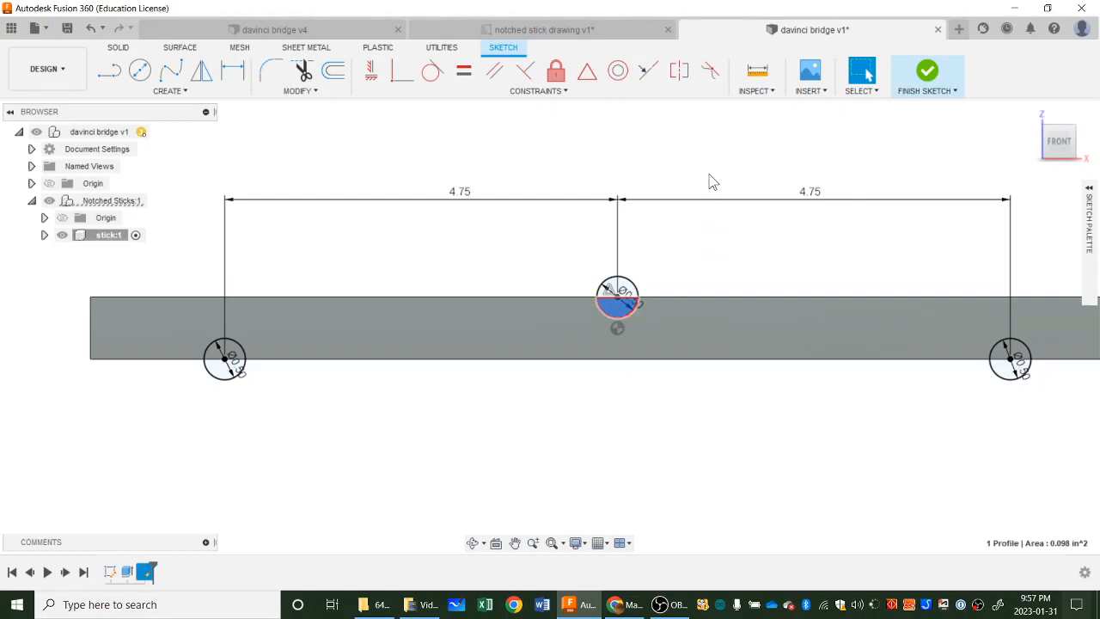
pyautogui.press('Escape')
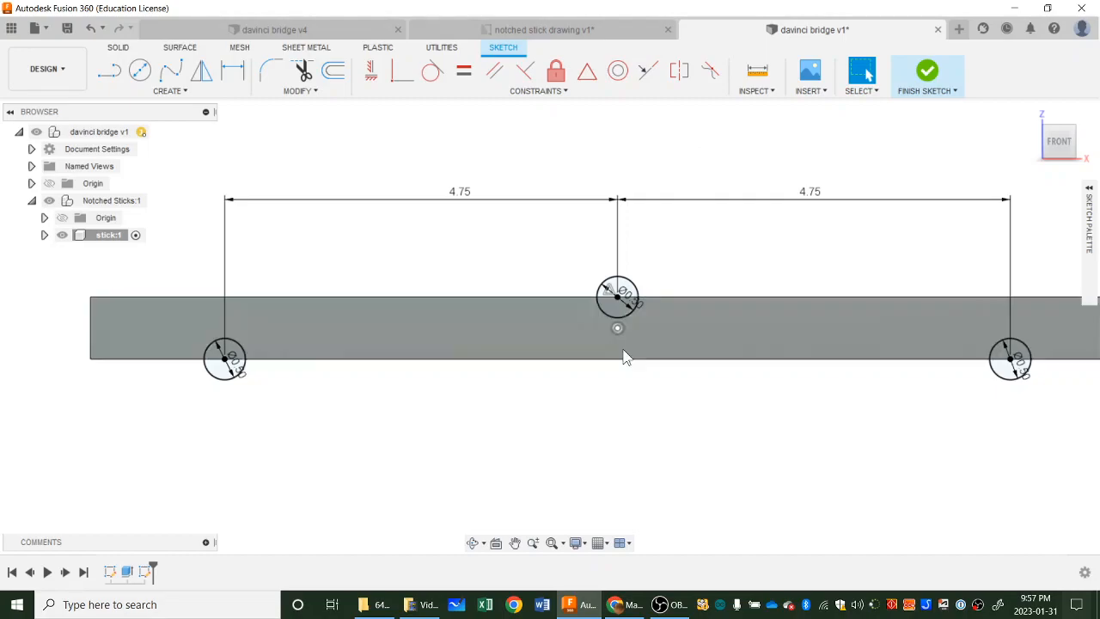
pyautogui.moveTo(710, 380); pyautogui.dragTo(652, 371, button='middle')
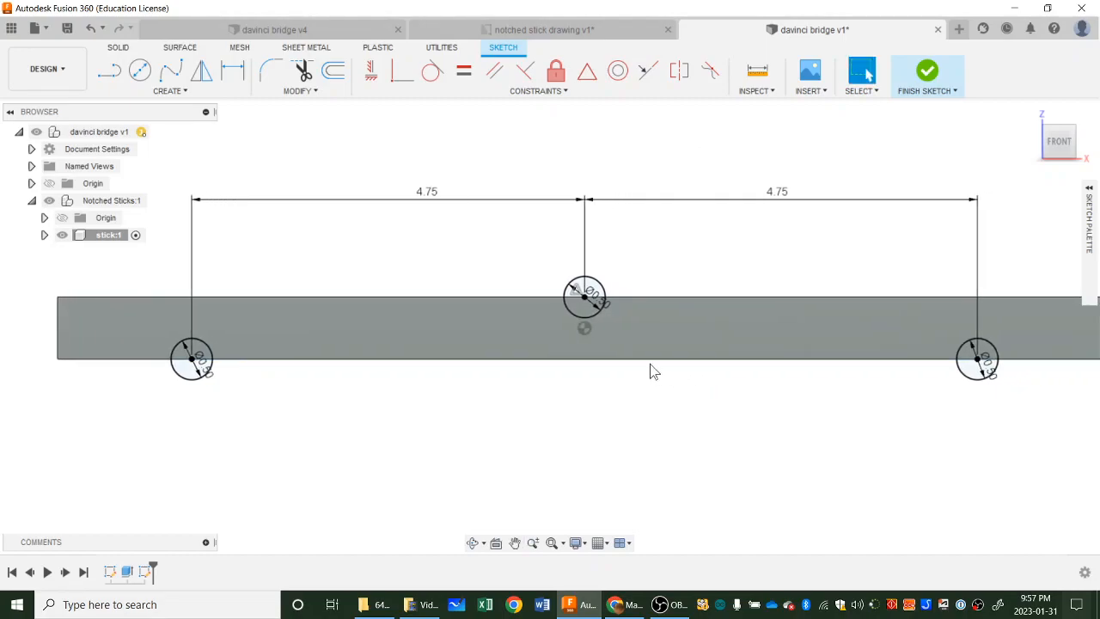
pyautogui.click(584, 316)
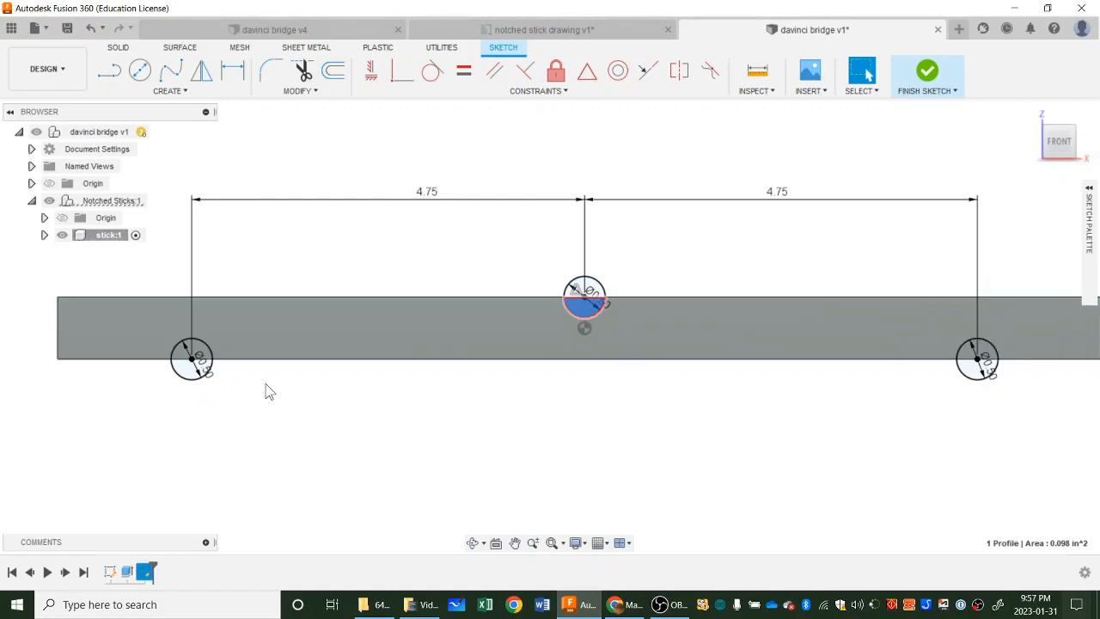
pyautogui.keyDown('shift'); pyautogui.click(198, 352); pyautogui.keyUp('shift')
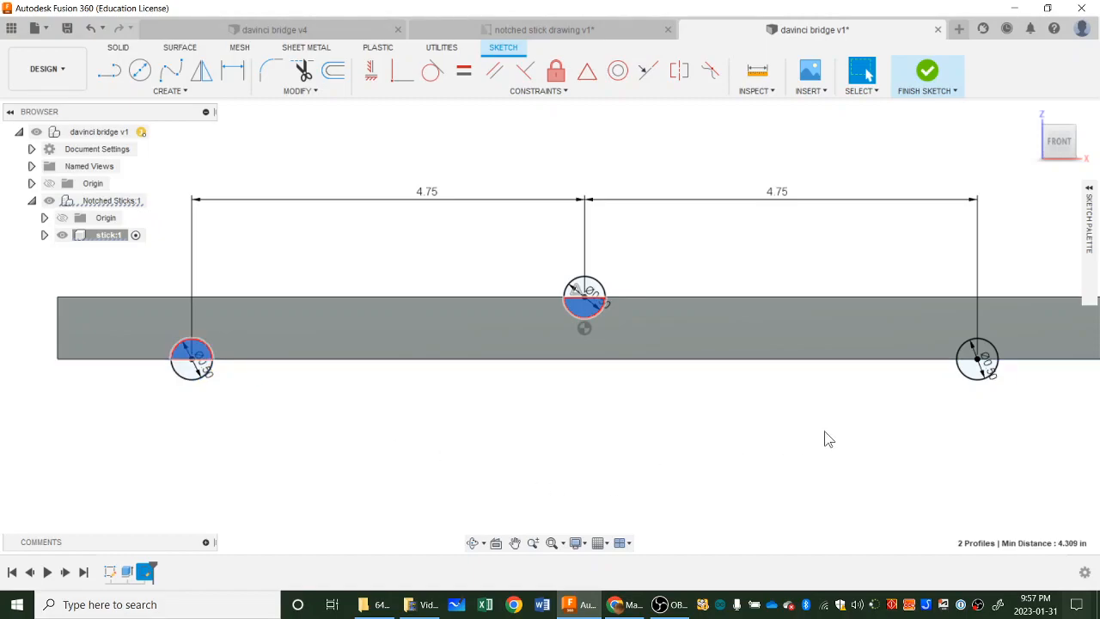
pyautogui.keyDown('shift'); pyautogui.click(965, 350); pyautogui.keyUp('shift')
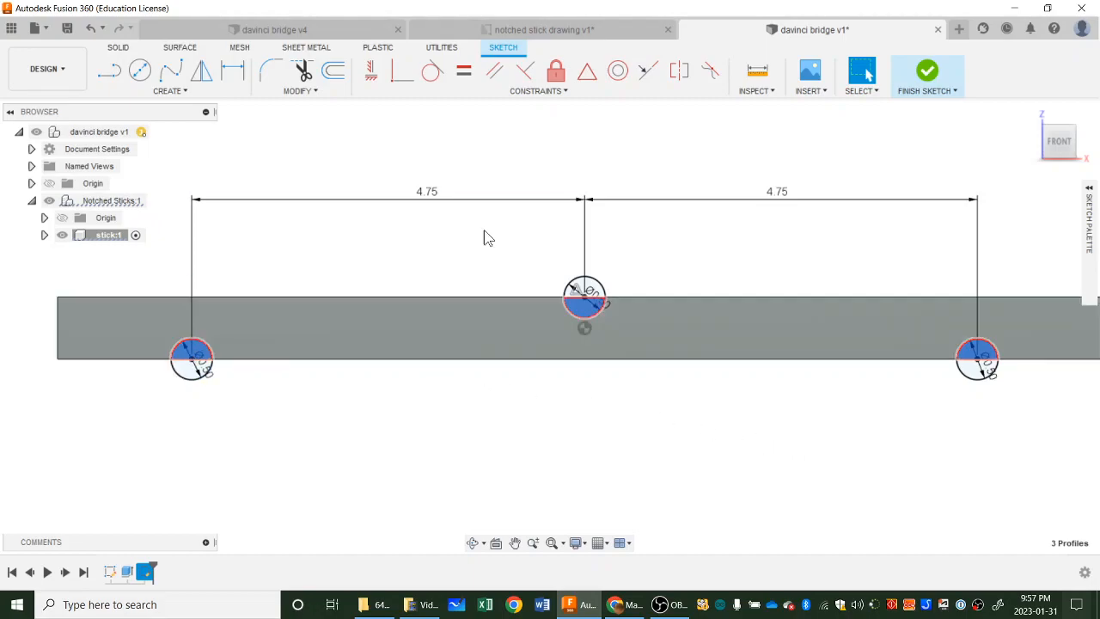
pyautogui.click(687, 255)
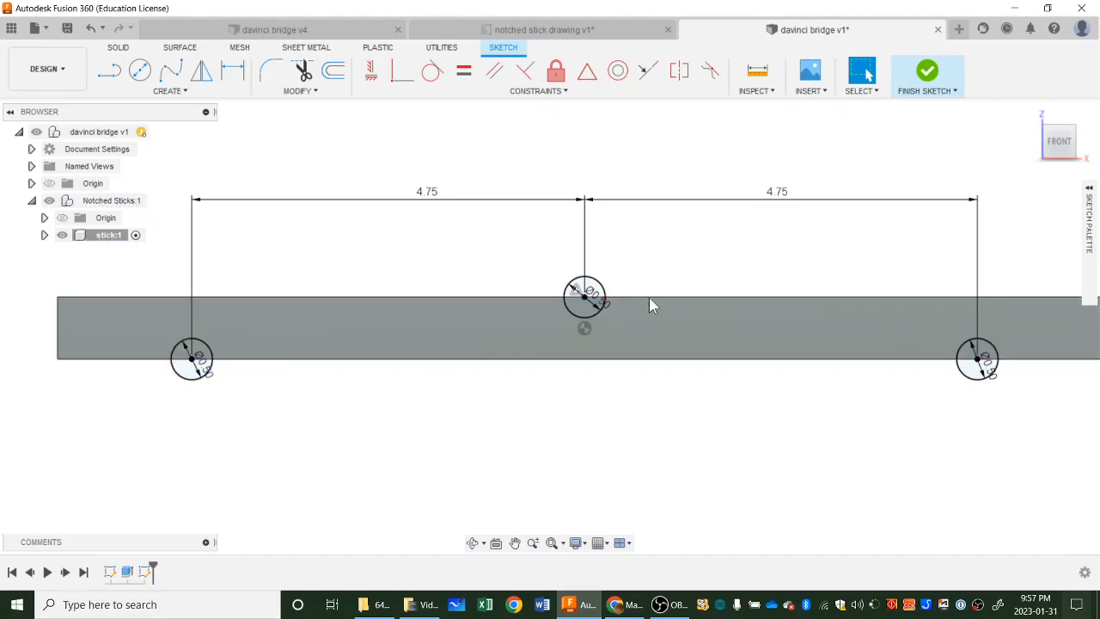
pyautogui.click(585, 308)
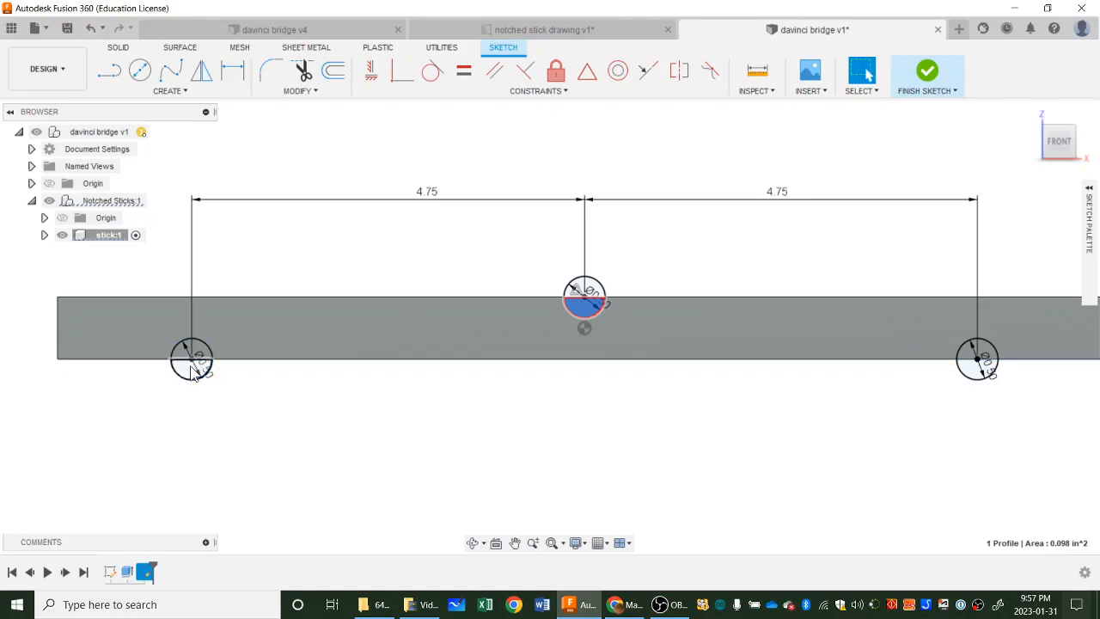
pyautogui.click(188, 355)
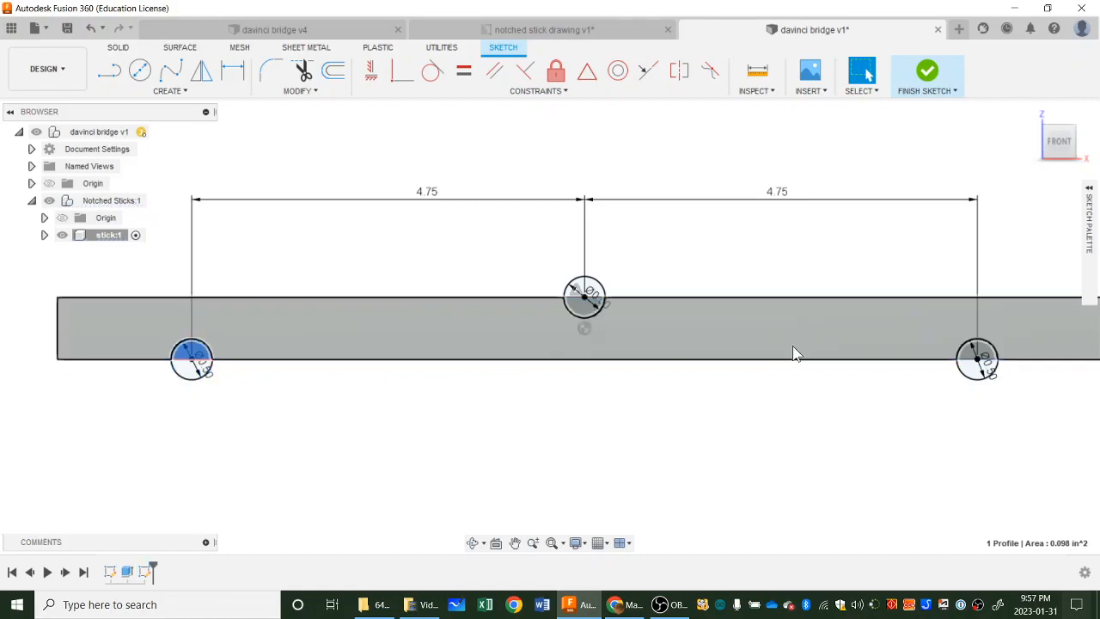
pyautogui.click(986, 363)
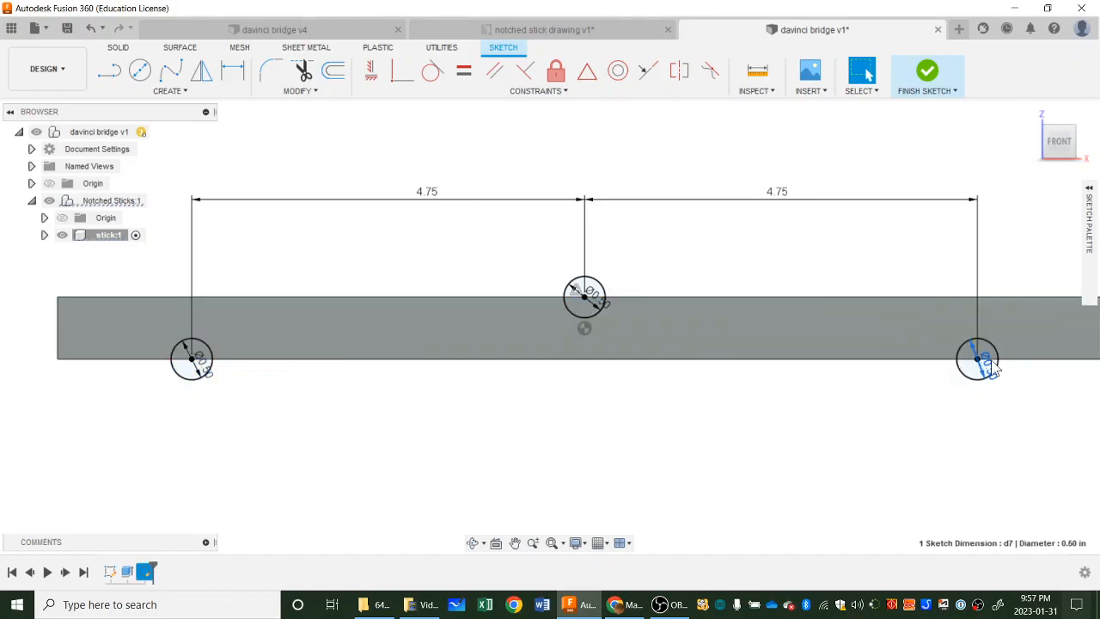
pyautogui.click(938, 397)
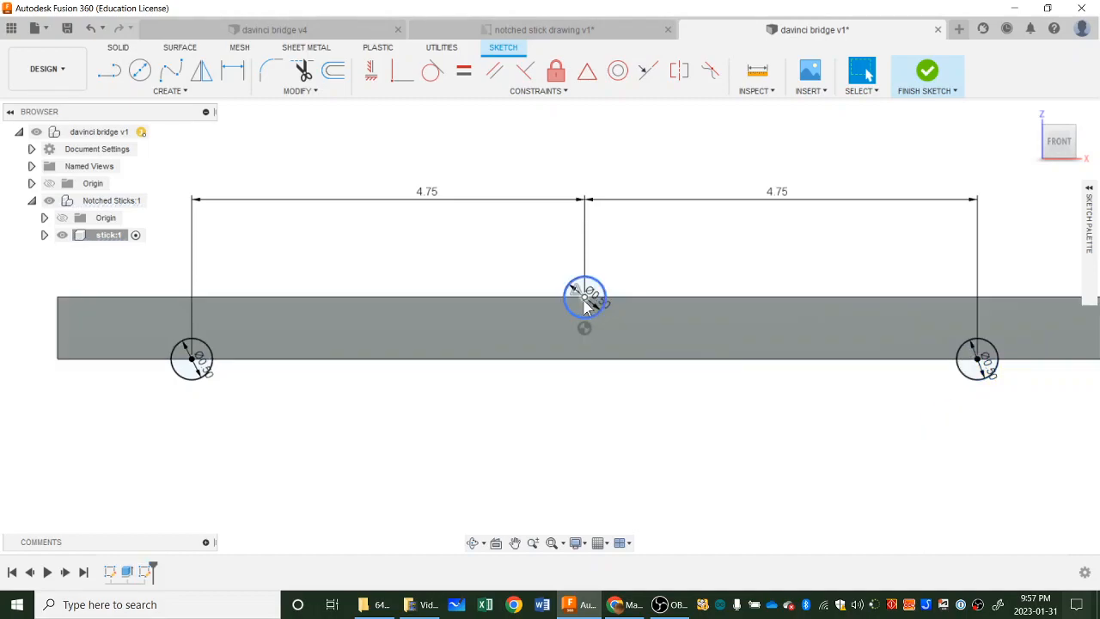
# Extrude the three half-circle profiles inside the stick as a cut, pulled about 1.5 in back through its thickness.
pyautogui.click(584, 308)
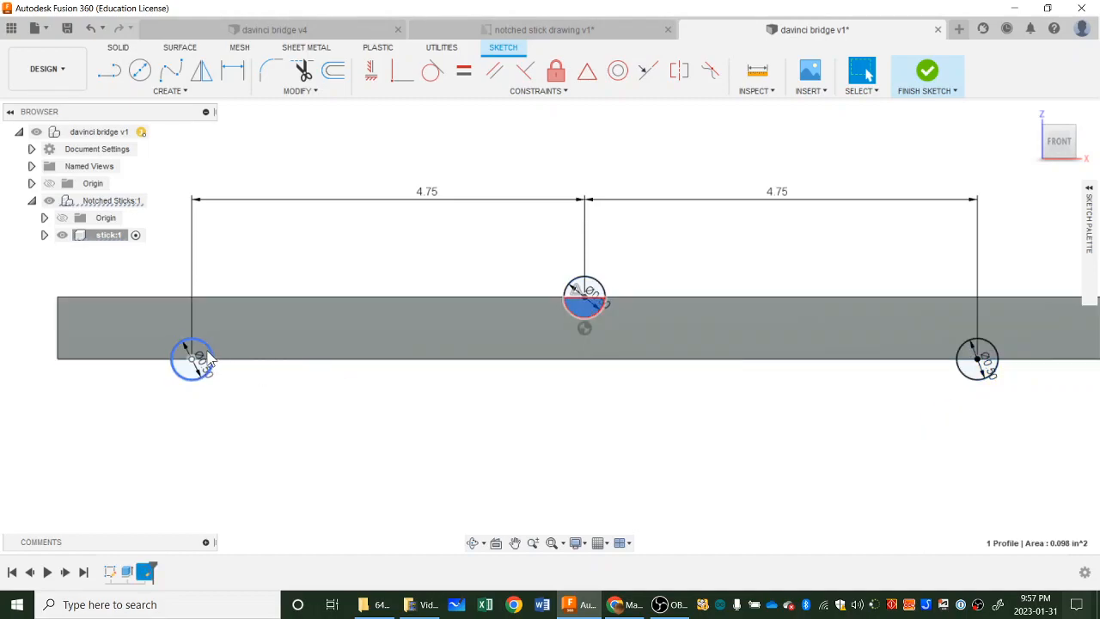
pyautogui.keyDown('shift'); pyautogui.click(204, 359); pyautogui.keyUp('shift')
pyautogui.keyDown('shift'); pyautogui.click(205, 359); pyautogui.keyUp('shift')
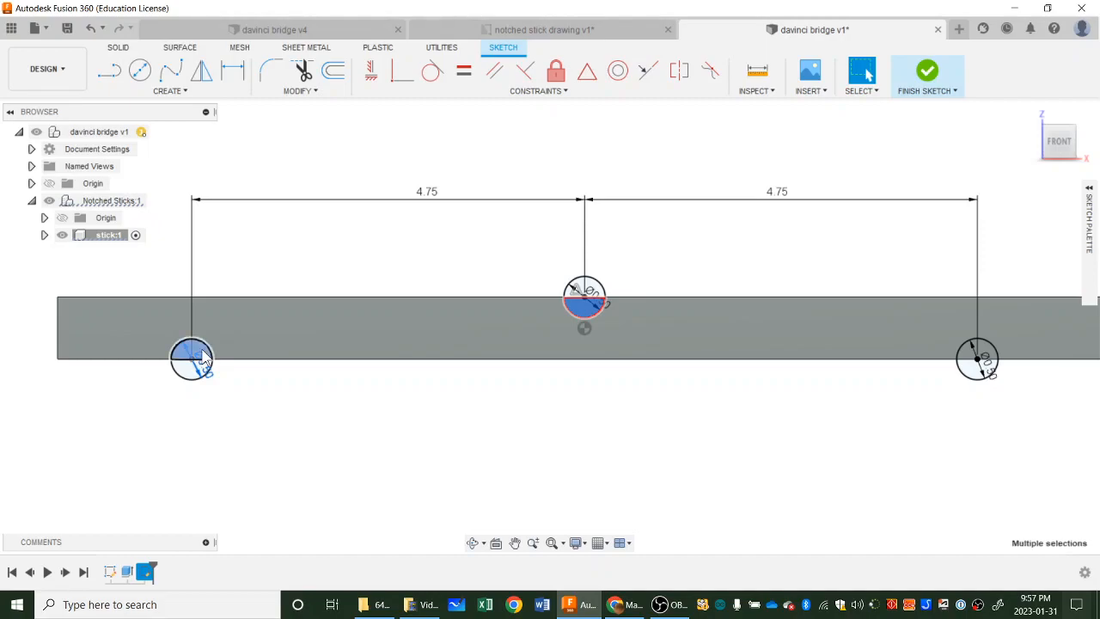
pyautogui.keyDown('shift'); pyautogui.click(985, 354); pyautogui.keyUp('shift')
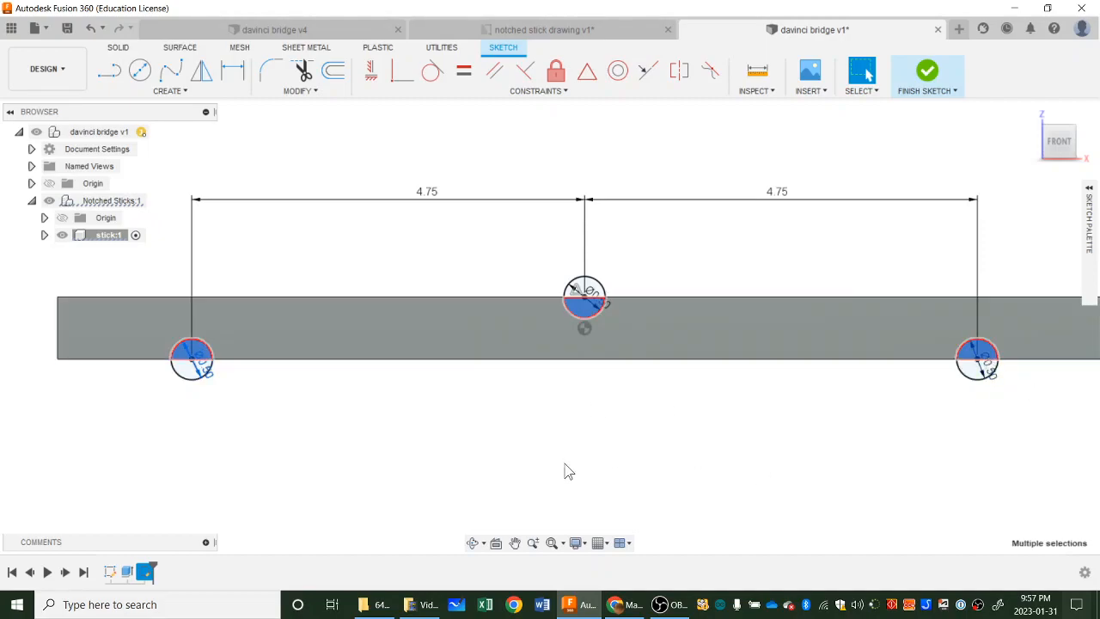
pyautogui.press('e')
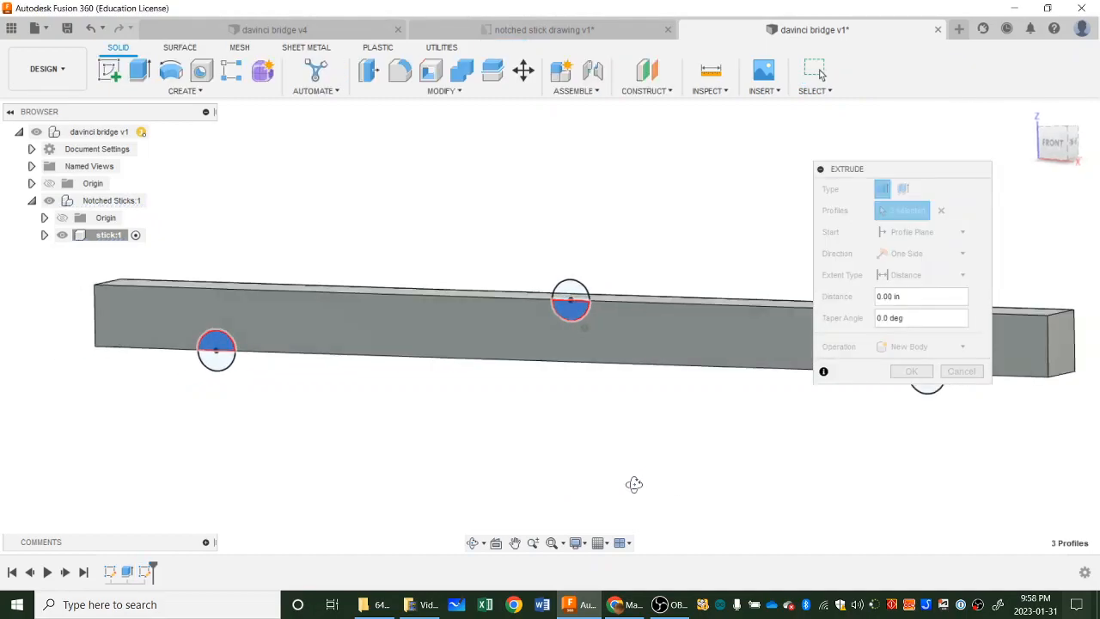
pyautogui.moveTo(716, 449); pyautogui.dragTo(611, 439, button='middle')
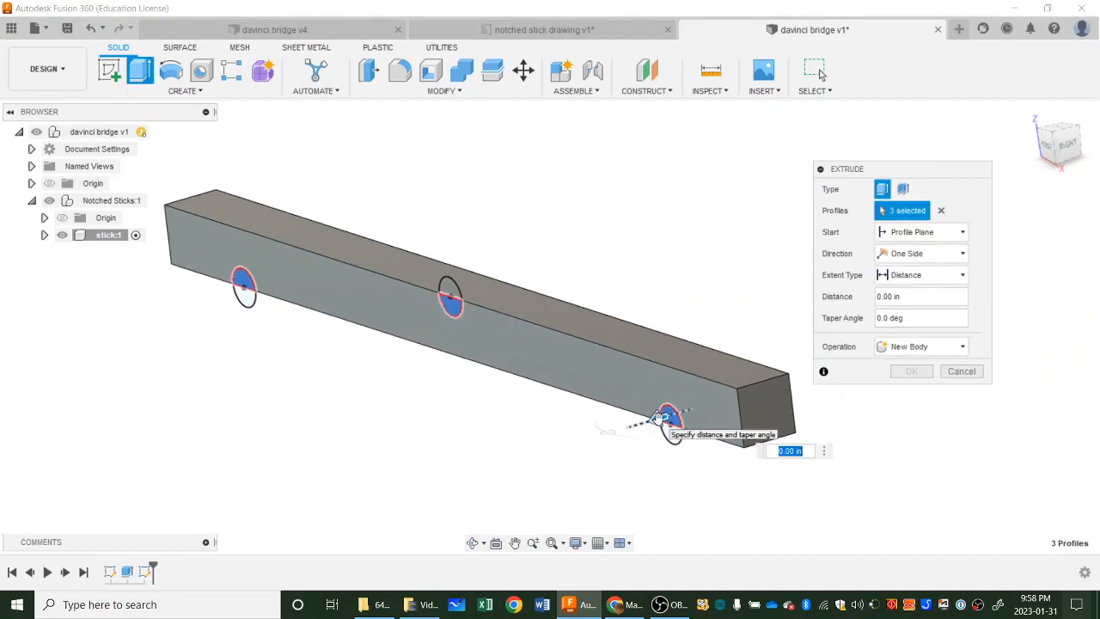
pyautogui.moveTo(656, 418); pyautogui.dragTo(784, 379)
pyautogui.keyDown('shift'); pyautogui.moveTo(746, 461); pyautogui.dragTo(712, 461, button='middle'); pyautogui.keyUp('shift')
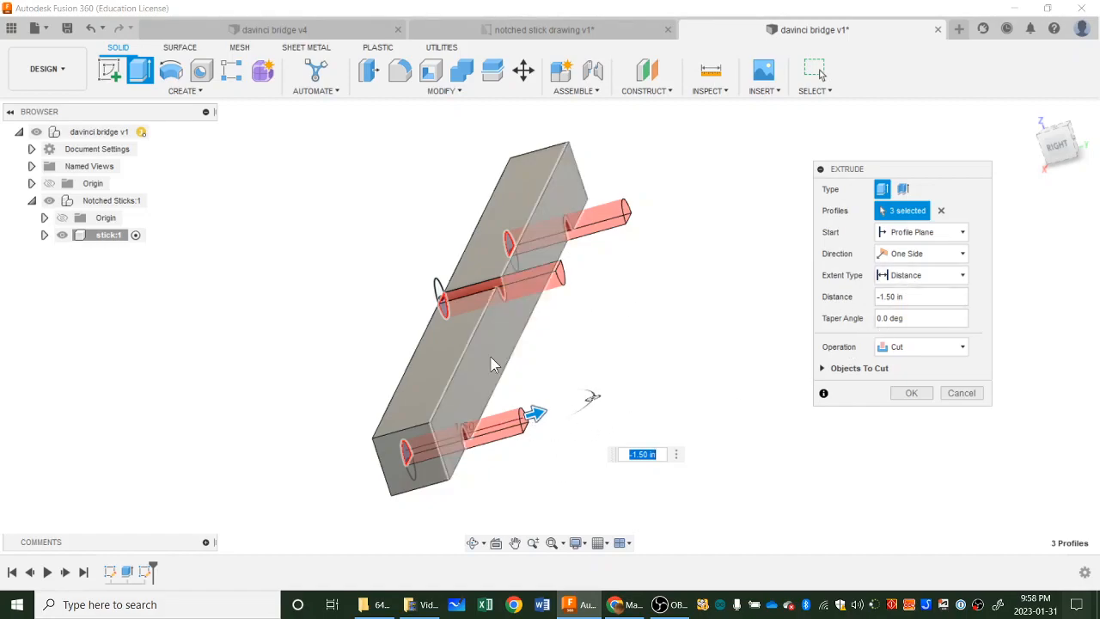
# Set the cut's extent type to To Object, ending at the stick's back face, and complete the three notches.
pyautogui.click(905, 276)
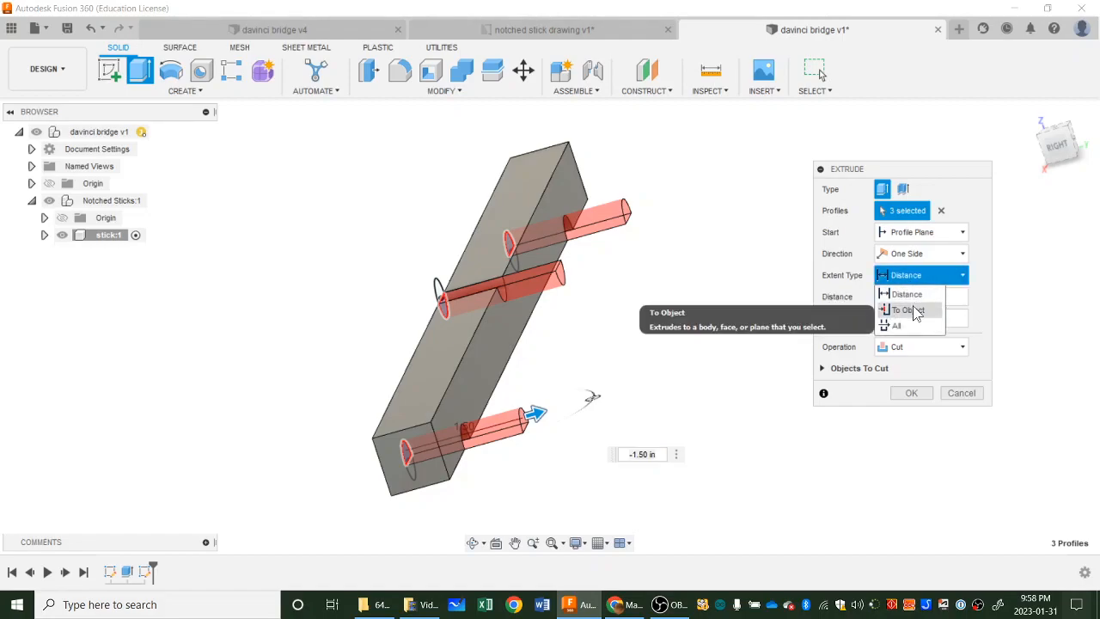
pyautogui.click(914, 311)
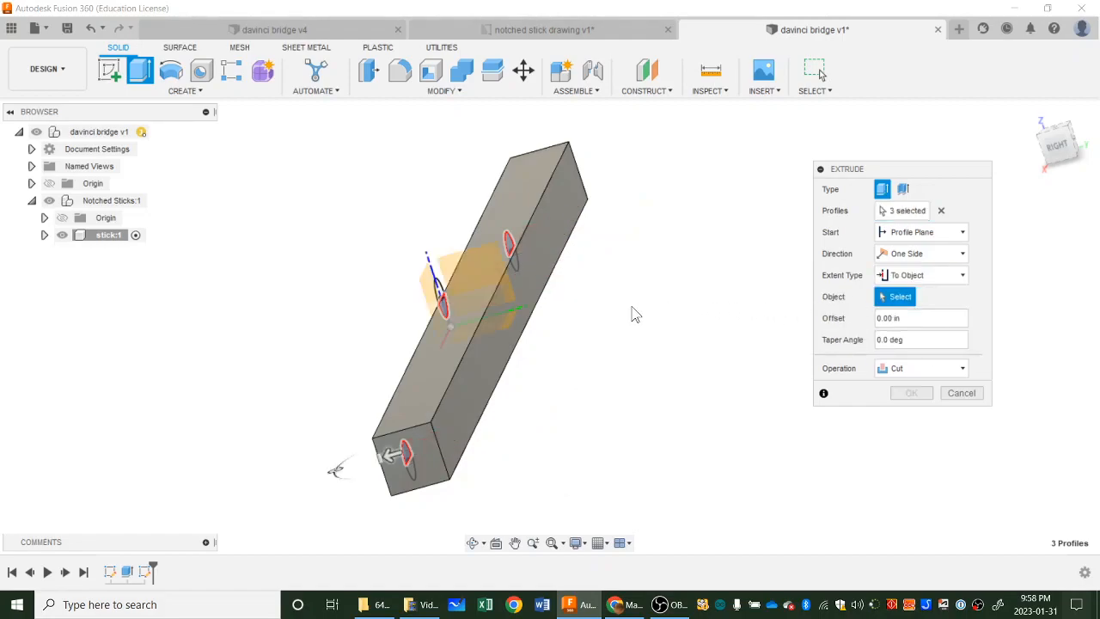
pyautogui.click(492, 368)
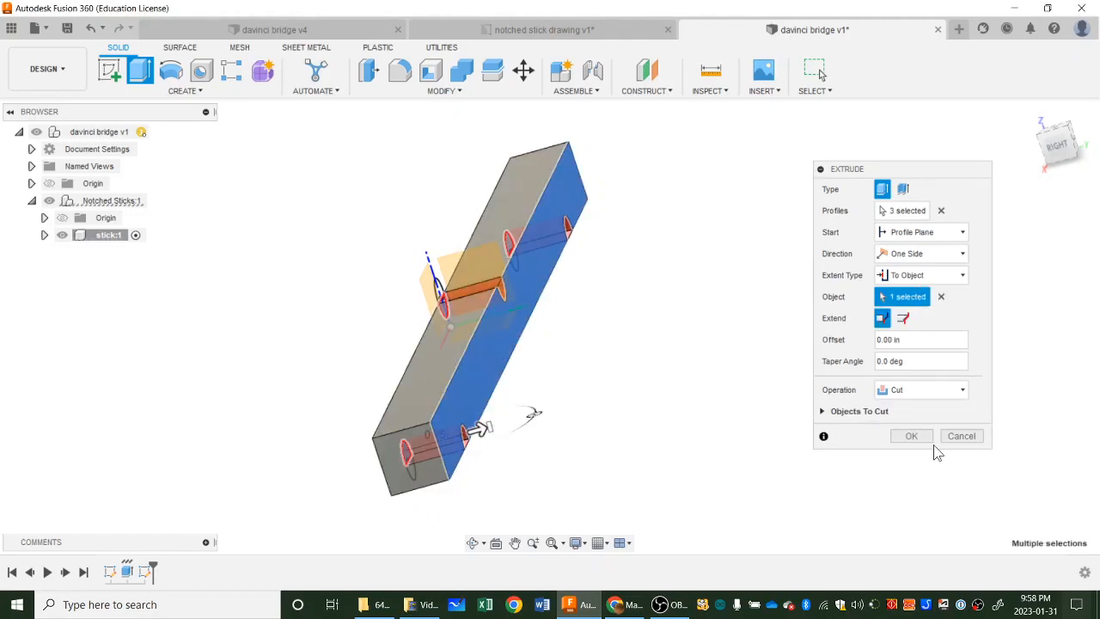
pyautogui.click(911, 435)
pyautogui.keyDown('shift'); pyautogui.moveTo(668, 461); pyautogui.dragTo(669, 393, button='middle'); pyautogui.keyUp('shift')
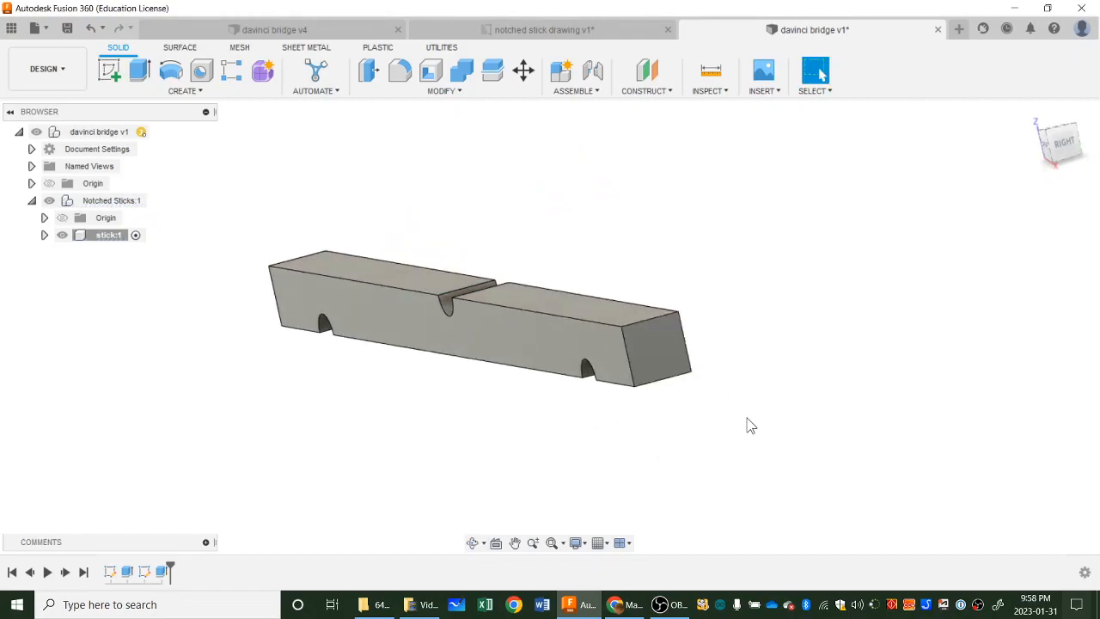
pyautogui.keyDown('shift'); pyautogui.moveTo(749, 424); pyautogui.dragTo(662, 437, button='middle'); pyautogui.keyUp('shift')
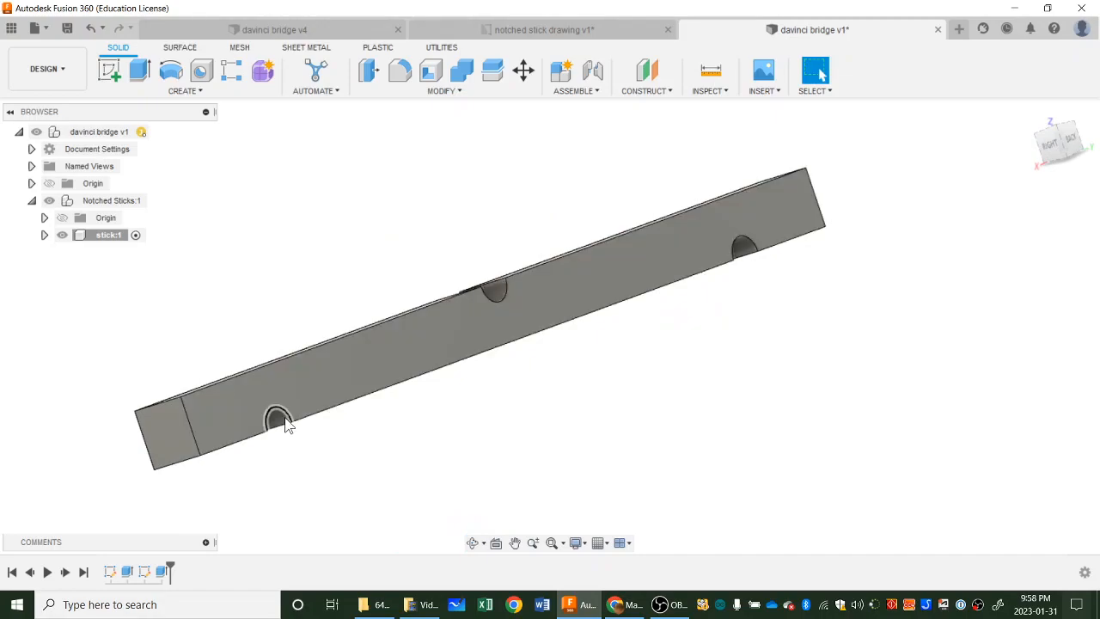
pyautogui.keyDown('shift'); pyautogui.moveTo(343, 425); pyautogui.dragTo(748, 369, button='middle'); pyautogui.keyUp('shift')
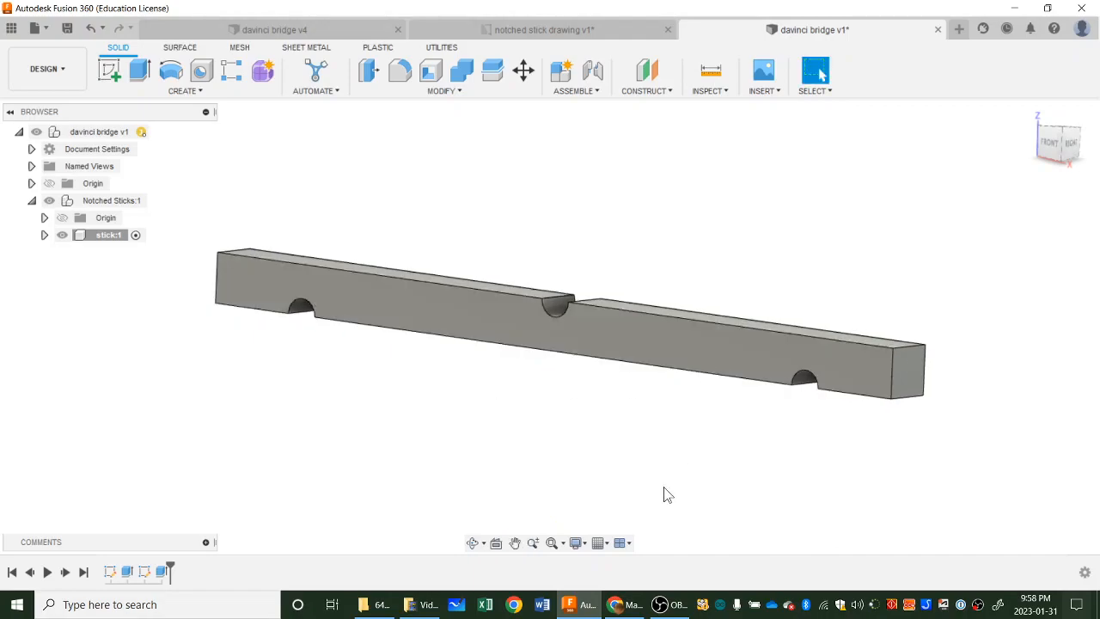